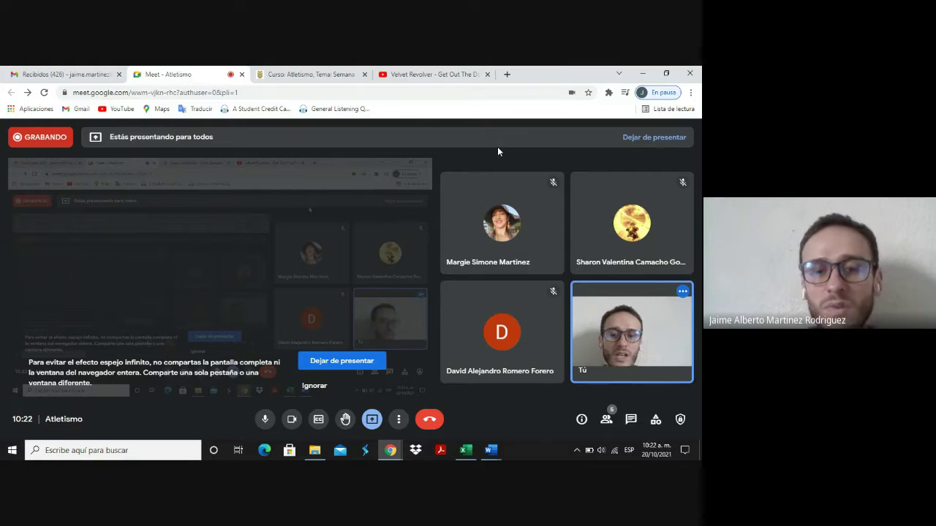
Step: Switch to the Atletismo workbook in Excel and review the weighted evaluation headings in row 11, from Carrera semi fondo to Exposición
{"action": "left_click", "coordinate": [466, 450]}
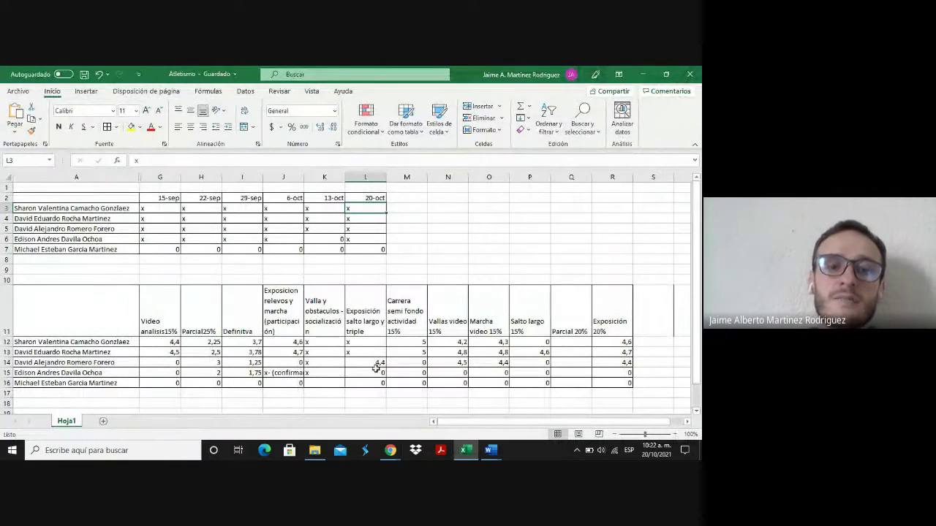
{"action": "left_click", "coordinate": [402, 306]}
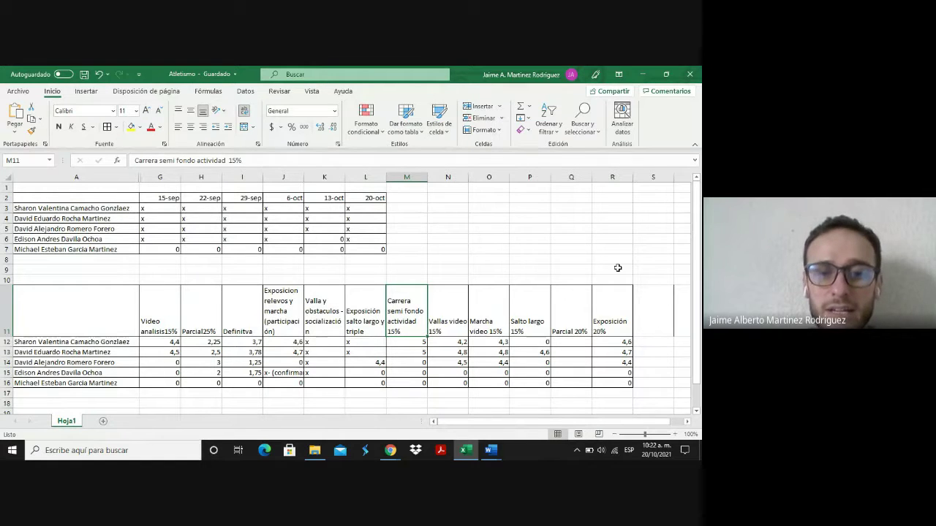
{"action": "left_click", "coordinate": [608, 317]}
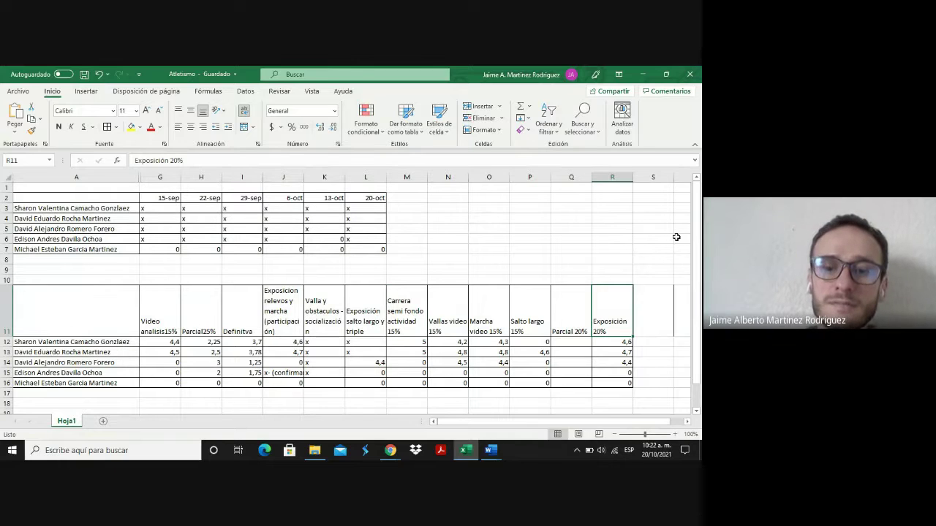
{"action": "key", "text": "Left"}
{"action": "key", "text": "Left"}
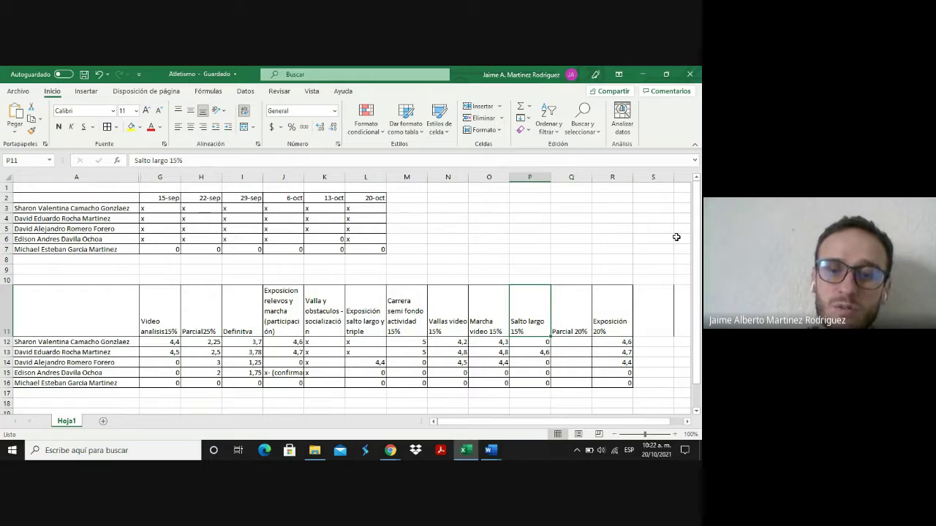
{"action": "key", "text": "Left"}
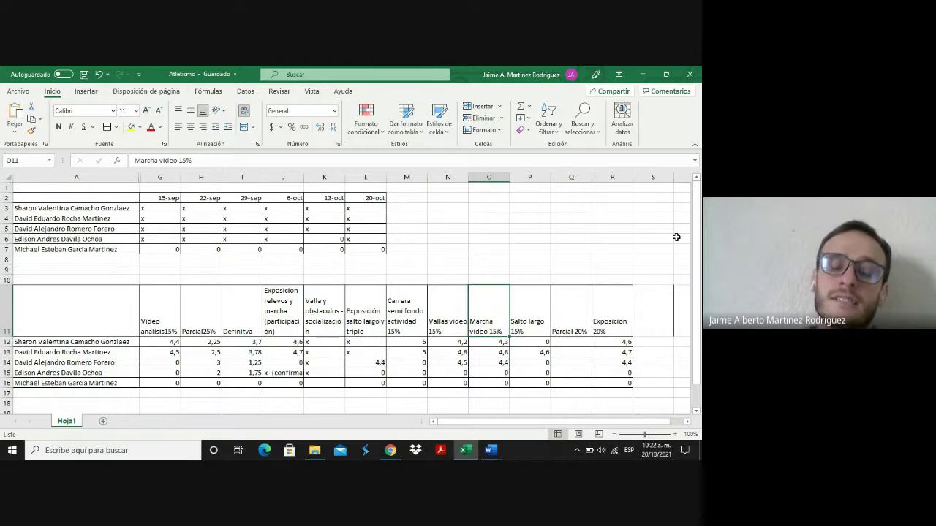
{"action": "key", "text": "Left"}
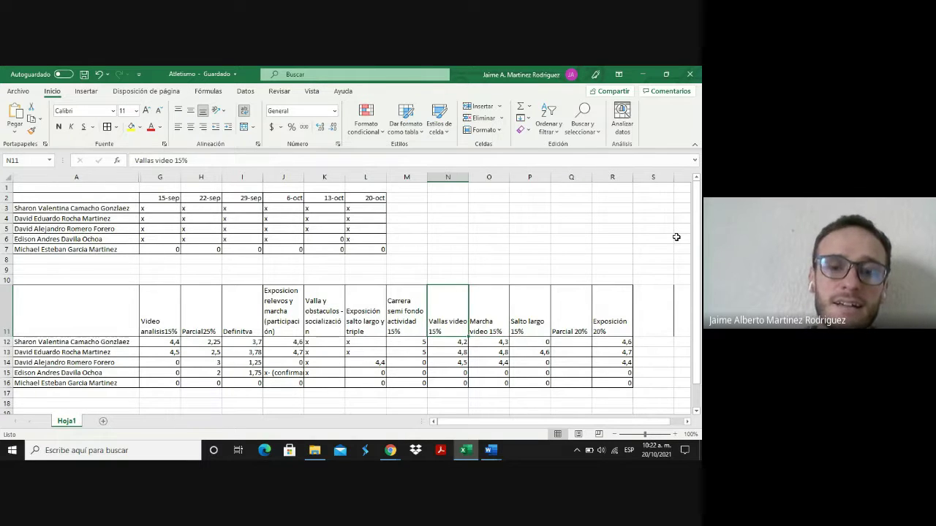
{"action": "key", "text": "Left"}
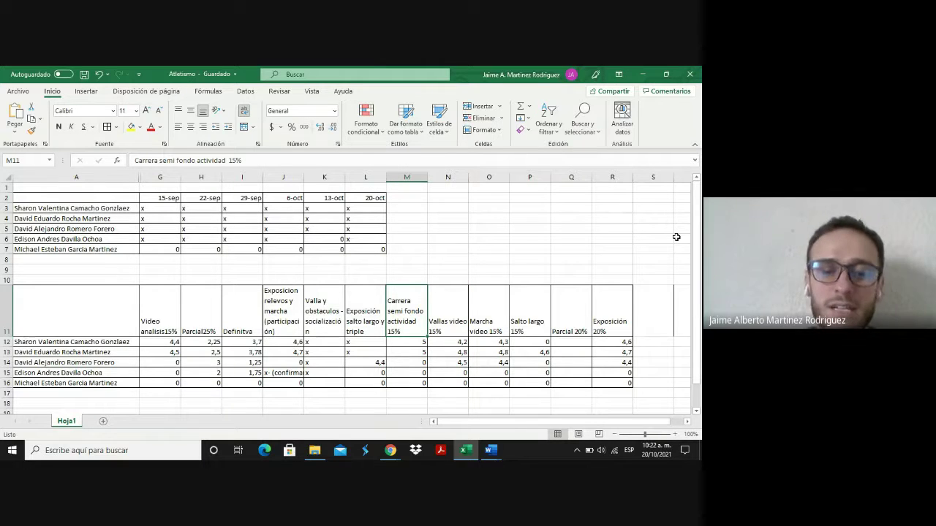
{"action": "key", "text": "Right"}
{"action": "key", "text": "Right"}
{"action": "key", "text": "Right"}
{"action": "key", "text": "Right"}
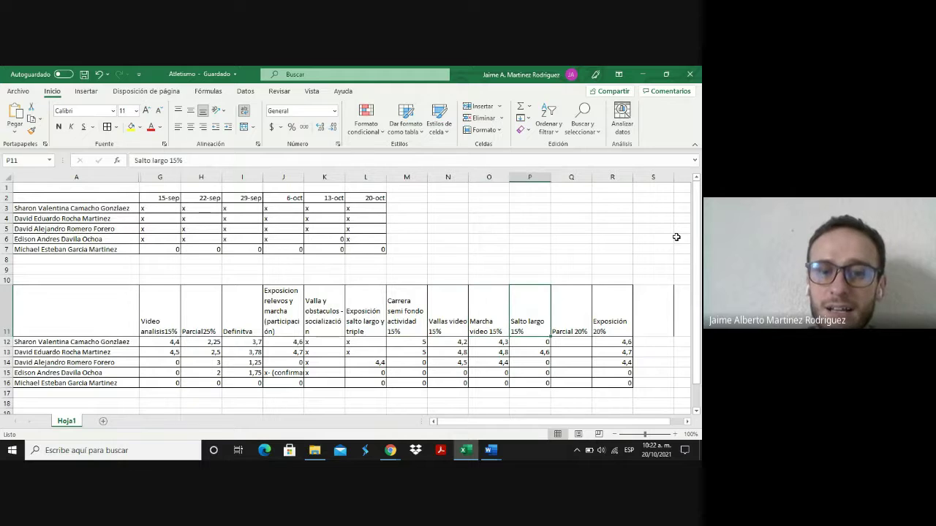
{"action": "key", "text": "Right"}
{"action": "key", "text": "Left"}
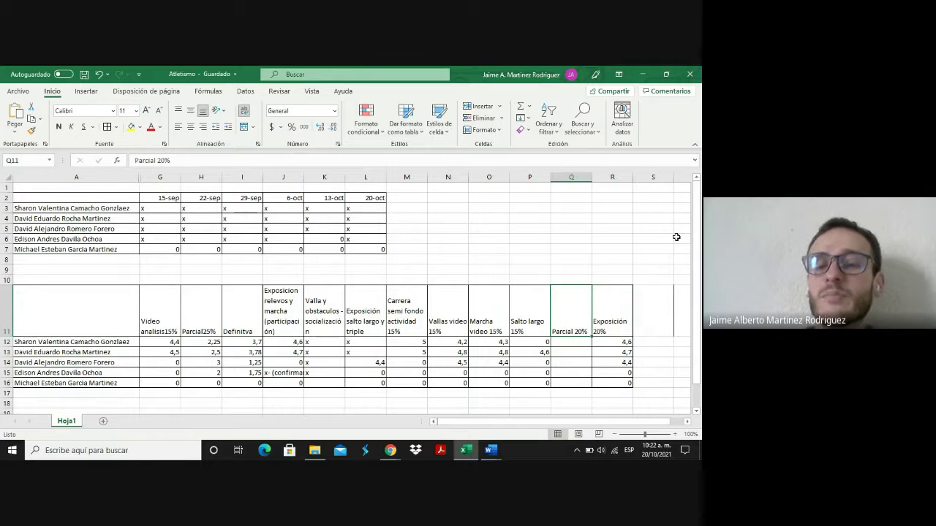
Step: Enter the Parcial 20% grades 2,6, 3,6 and 3 for the first three students in cells Q12 to Q14
{"action": "key", "text": "Down"}
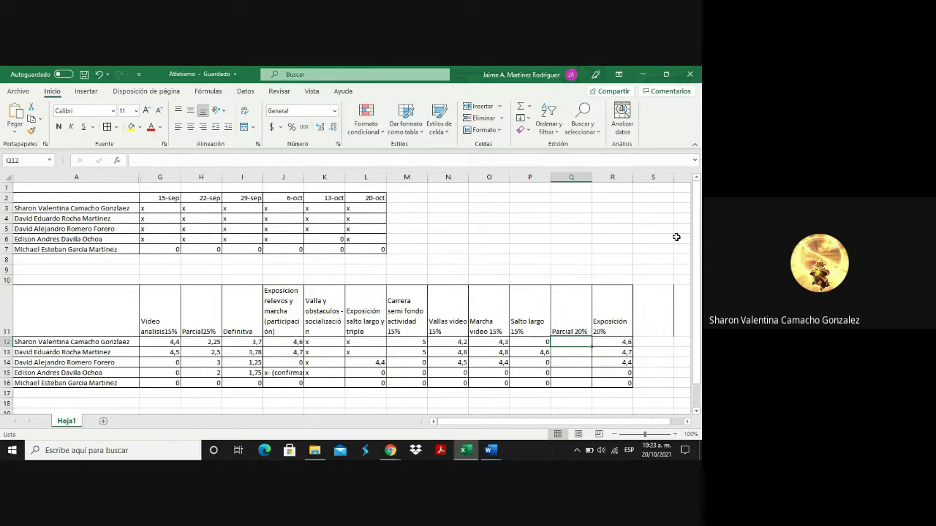
{"action": "type", "text": "2,6"}
{"action": "key", "text": "Return"}
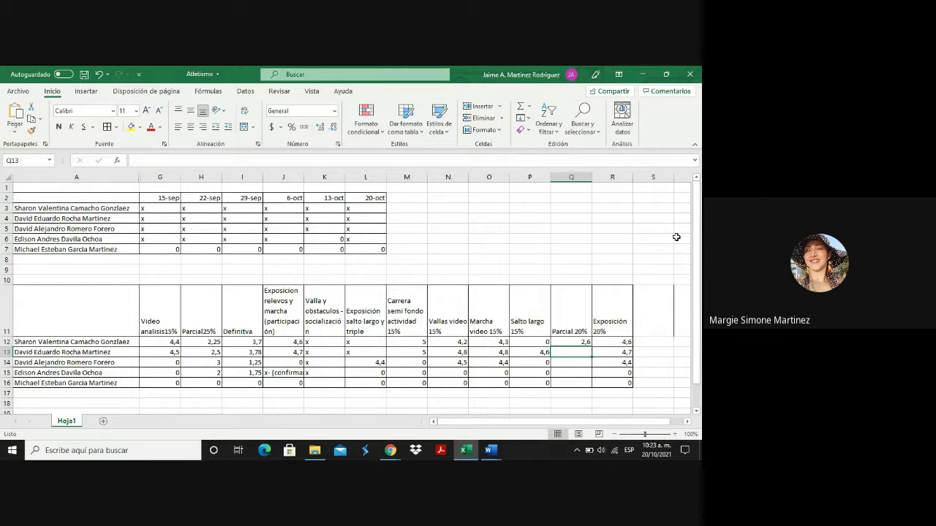
{"action": "type", "text": "3,6"}
{"action": "key", "text": "Return"}
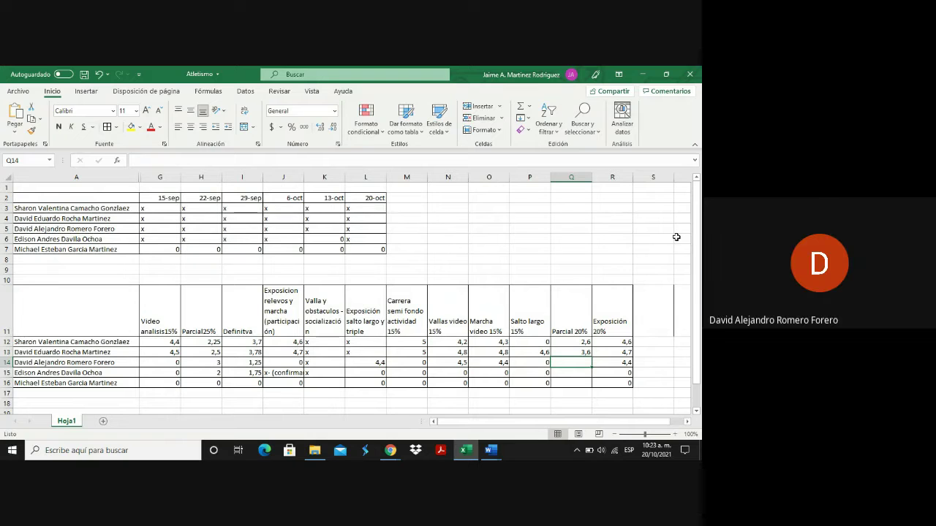
{"action": "type", "text": "3"}
{"action": "key", "text": "Return"}
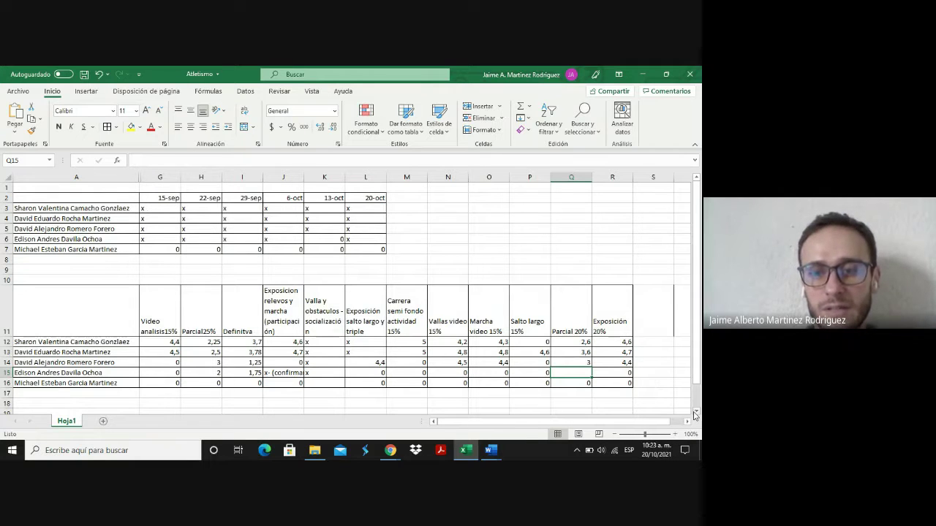
Step: Examine the percentage weights in the row 11 headings, from Exposición 20% back to Carrera semi fondo actividad 15%
{"action": "left_click", "coordinate": [621, 320]}
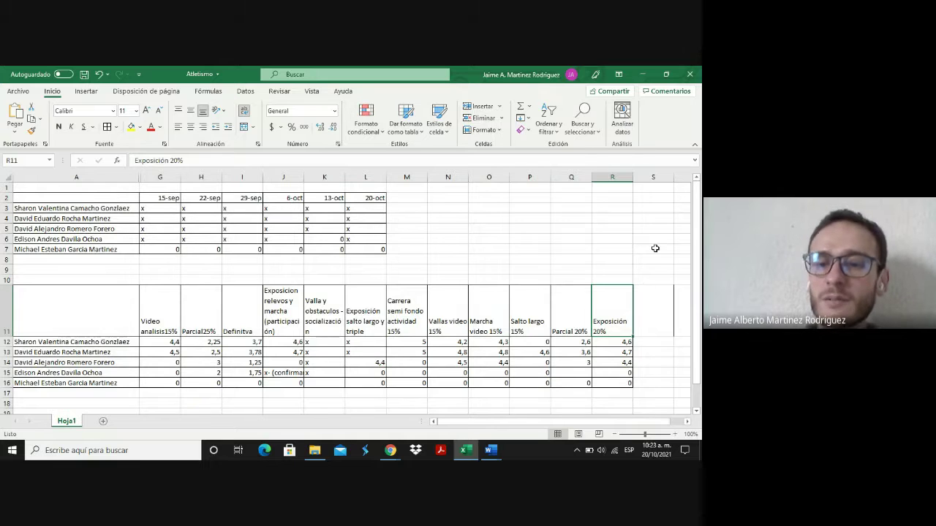
{"action": "key", "text": "Left"}
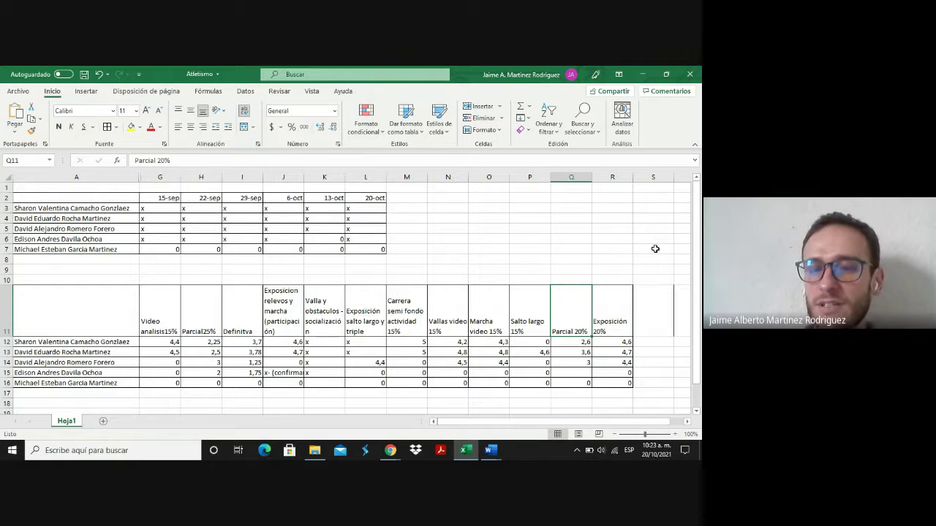
{"action": "key", "text": "Left"}
{"action": "key", "text": "Right"}
{"action": "key", "text": "Right"}
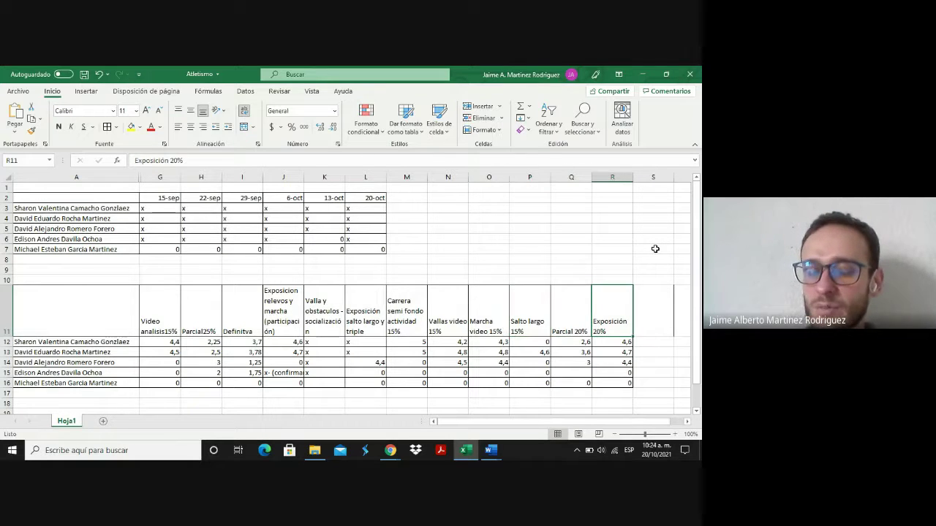
{"action": "key", "text": "shift+Left"}
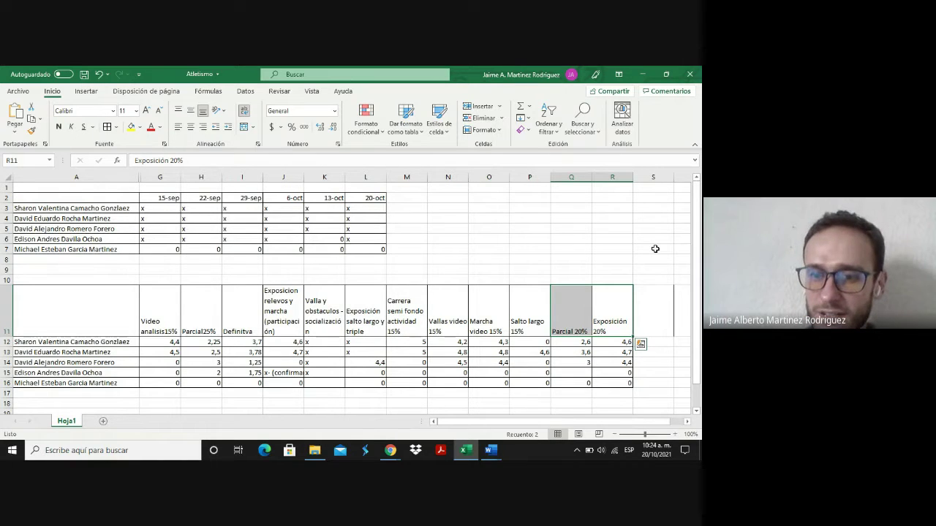
{"action": "key", "text": "Left"}
{"action": "key", "text": "Left"}
{"action": "key", "text": "Left"}
{"action": "key", "text": "Left"}
{"action": "key", "text": "Left"}
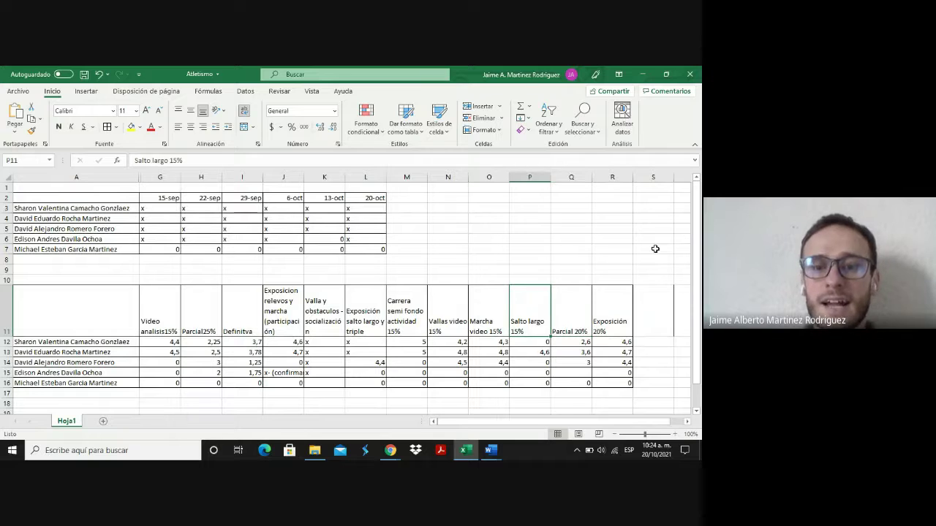
{"action": "key", "text": "Right"}
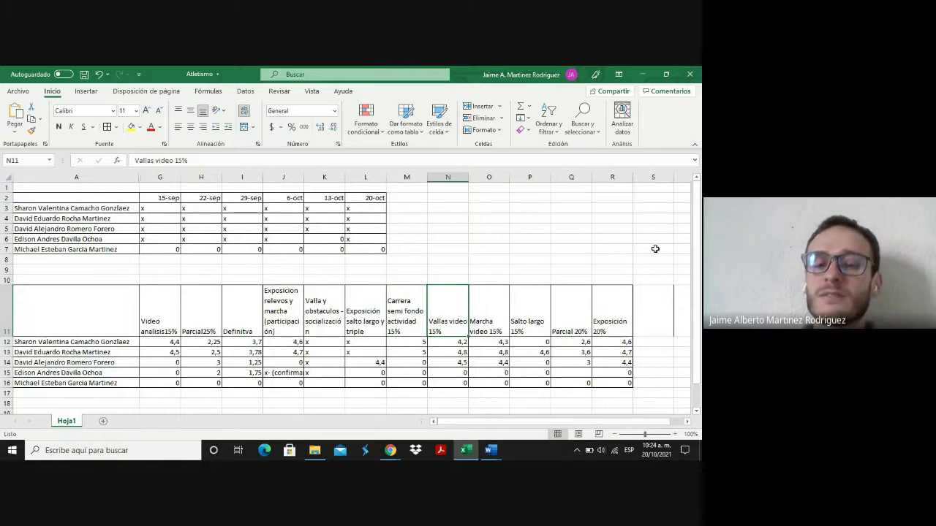
{"action": "key", "text": "Right"}
{"action": "key", "text": "Right"}
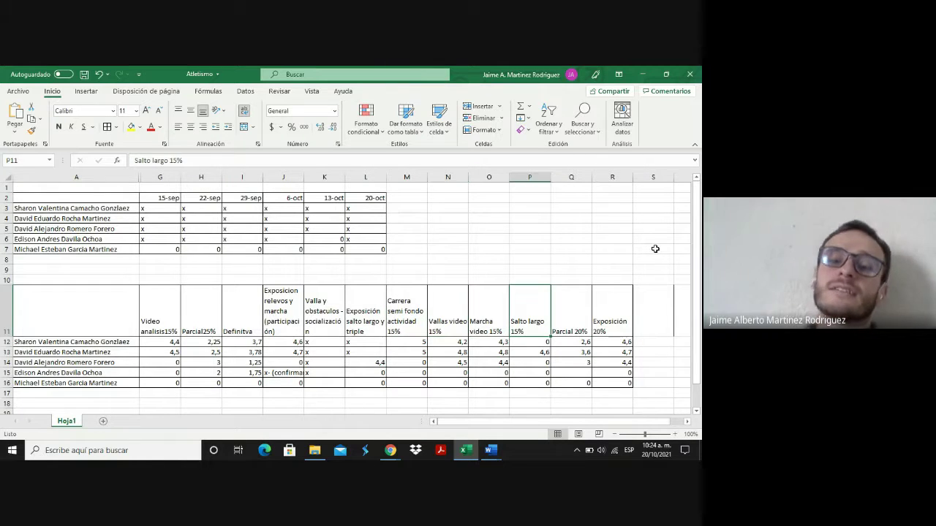
{"action": "key", "text": "Left"}
{"action": "key", "text": "Left"}
{"action": "key", "text": "Left"}
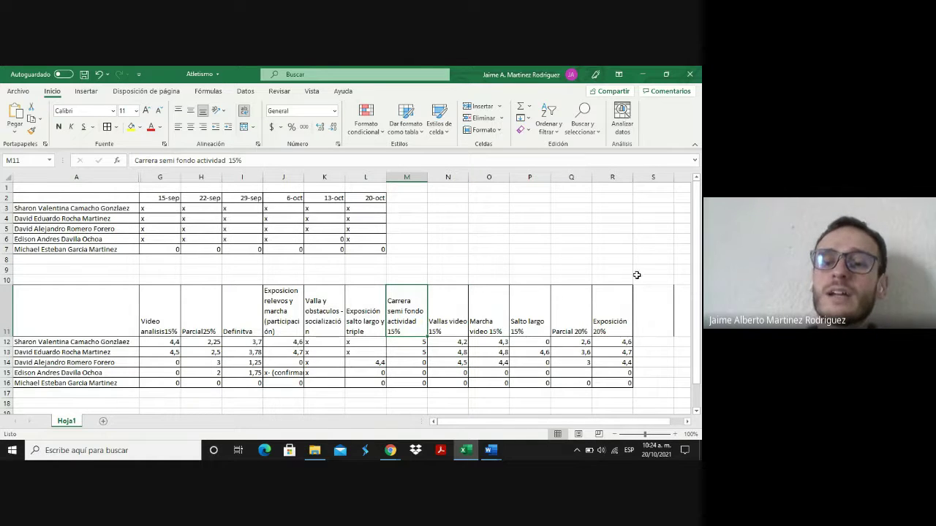
Step: Write the sample weighting calculation "5 x 0,15 = 0,75" in cell M17, below the Carrera semi fondo grades
{"action": "left_click", "coordinate": [409, 395]}
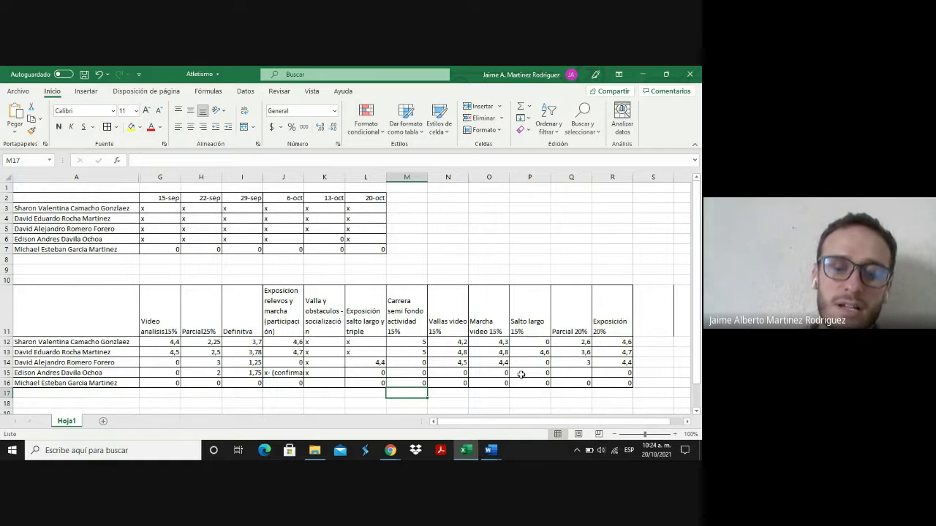
{"action": "left_click", "coordinate": [418, 343]}
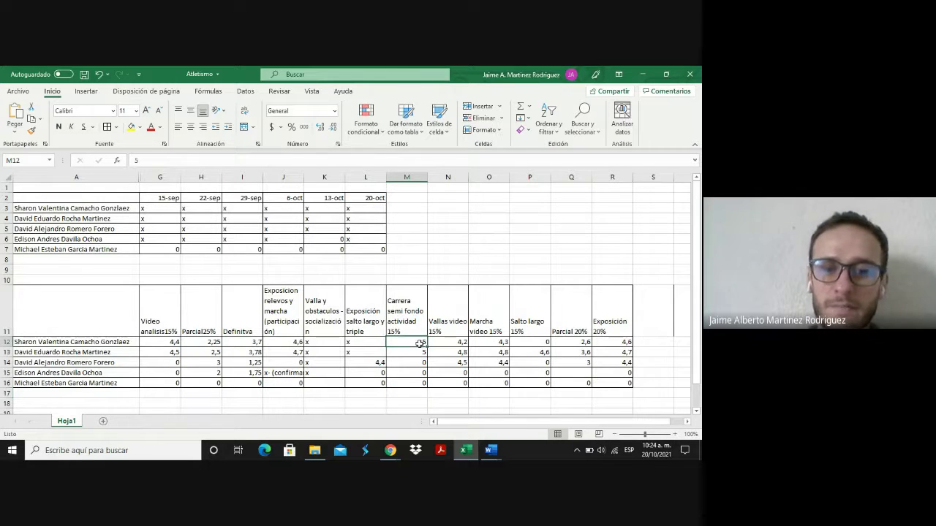
{"action": "left_click", "coordinate": [405, 393]}
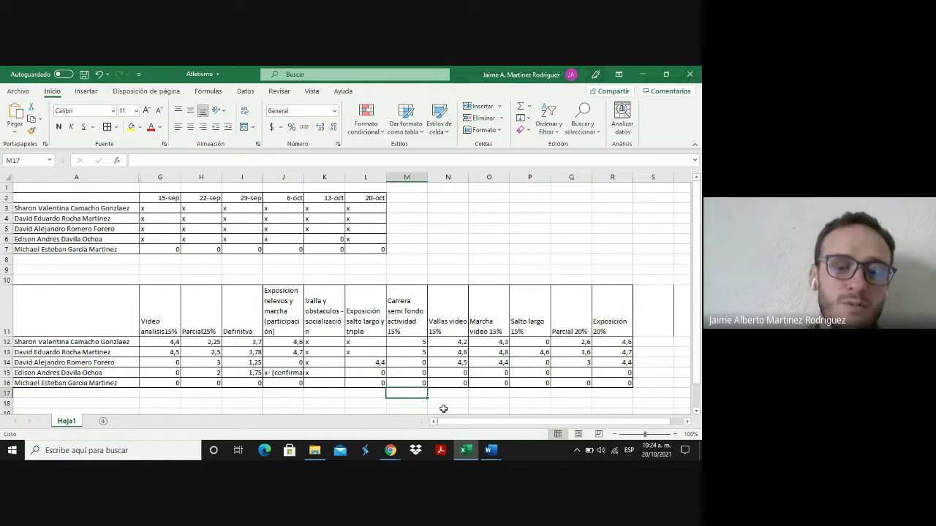
{"action": "type", "text": "5"}
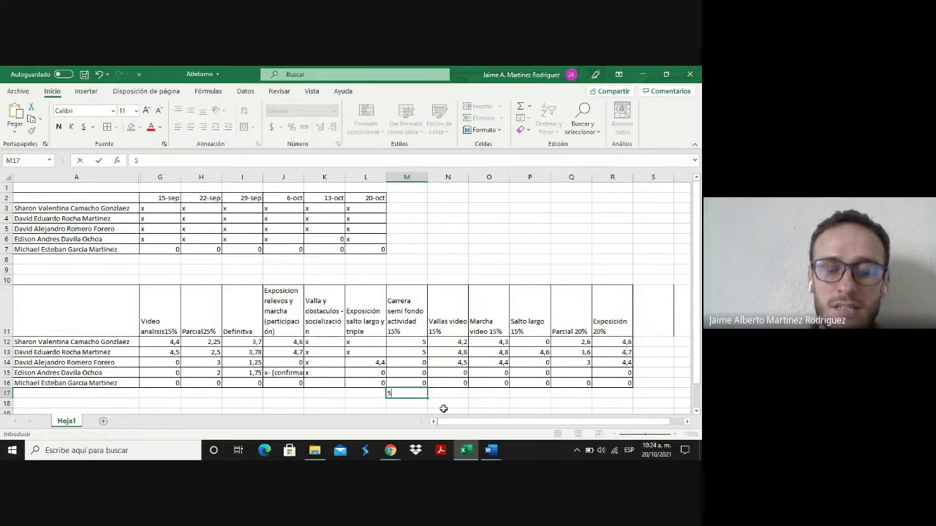
{"action": "type", "text": " x"}
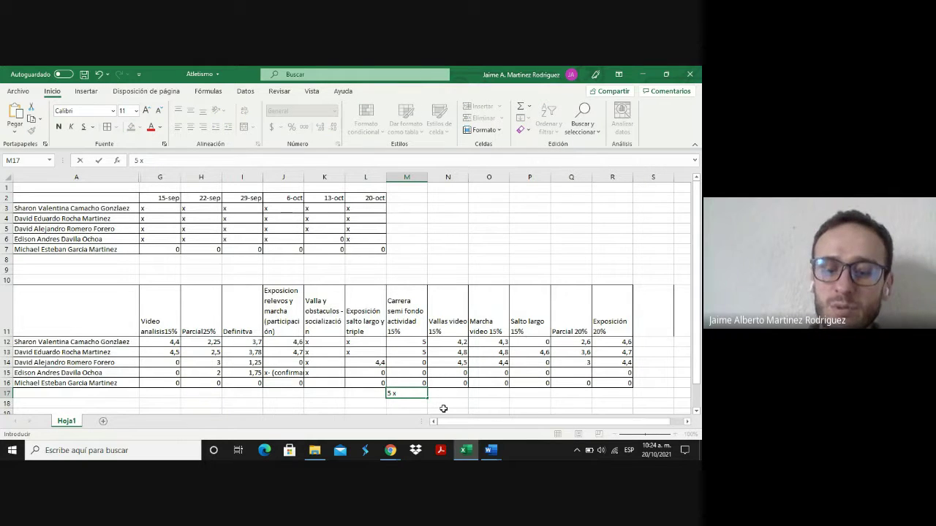
{"action": "type", "text": " 0,15"}
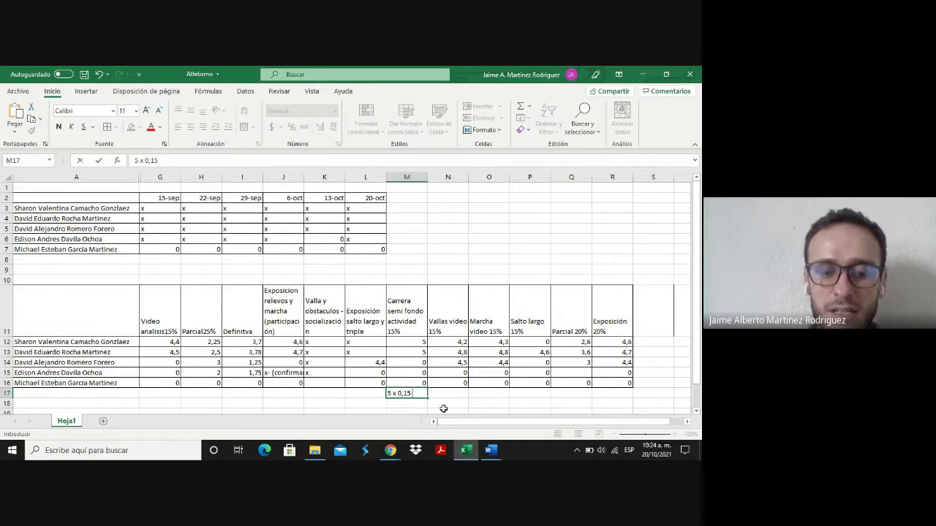
{"action": "type", "text": "="}
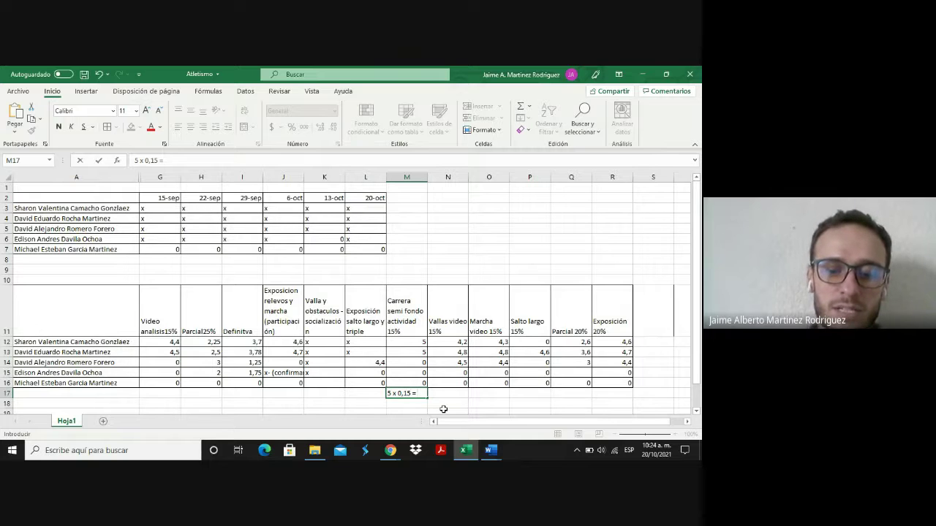
{"action": "type", "text": ",75"}
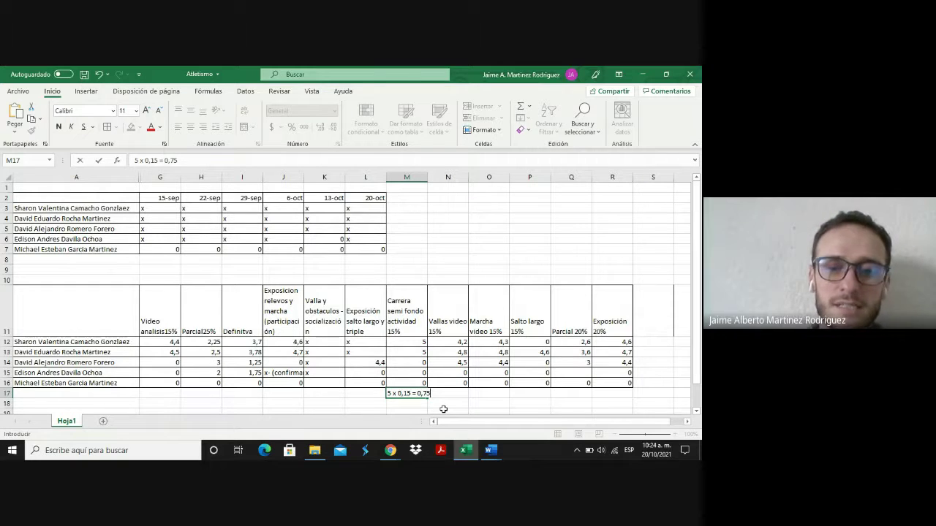
{"action": "key", "text": "Up"}
Step: Go through the weighted headings in row 11 up to Exposición 20%, and look down that column's grades to cell R17
{"action": "key", "text": "Up"}
{"action": "key", "text": "Up"}
{"action": "key", "text": "Up"}
{"action": "key", "text": "Up"}
{"action": "key", "text": "Up"}
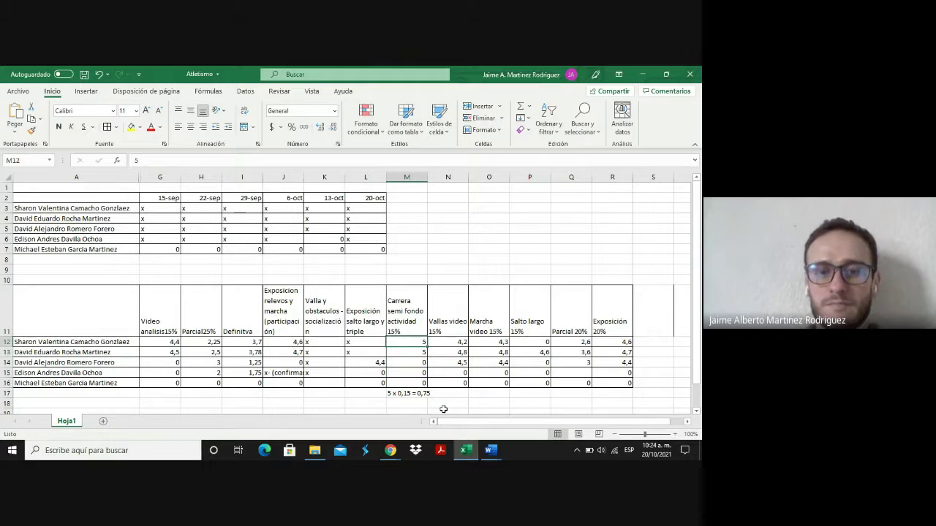
{"action": "key", "text": "Right"}
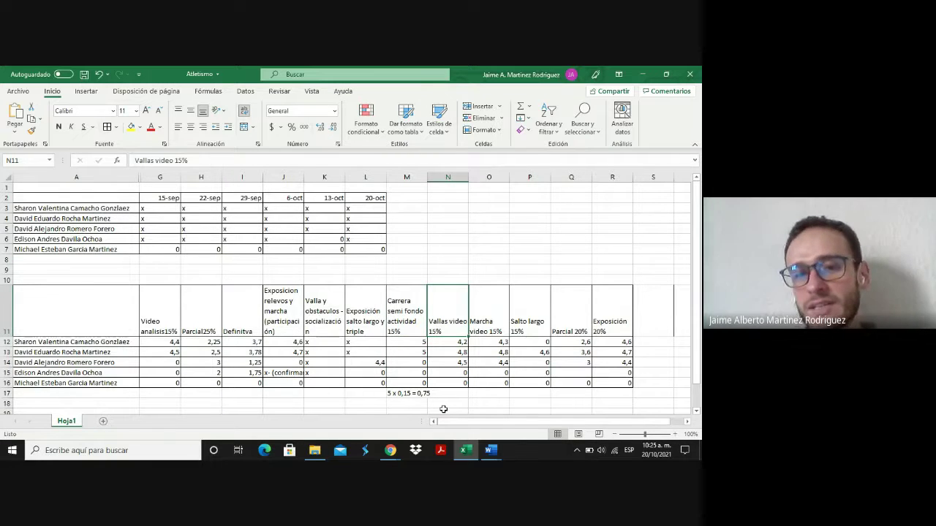
{"action": "key", "text": "Right"}
{"action": "key", "text": "Right"}
{"action": "key", "text": "Right"}
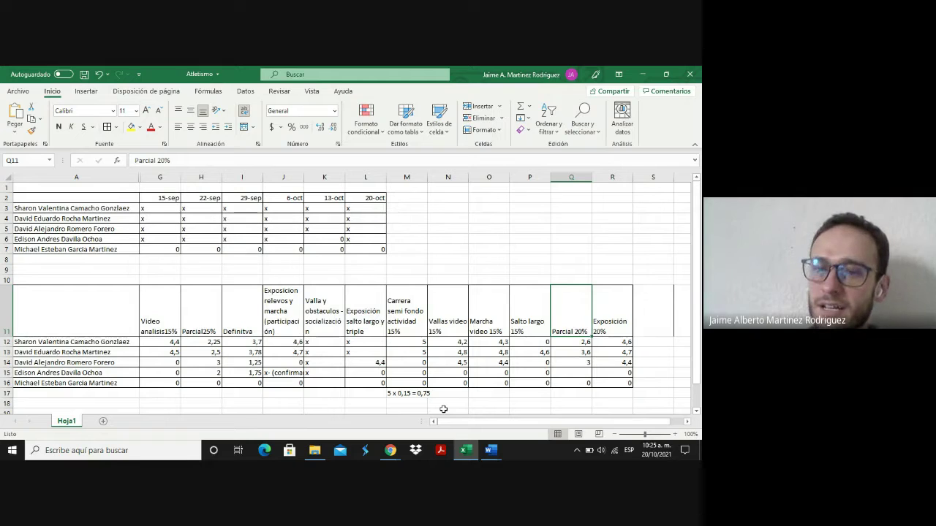
{"action": "key", "text": "Right"}
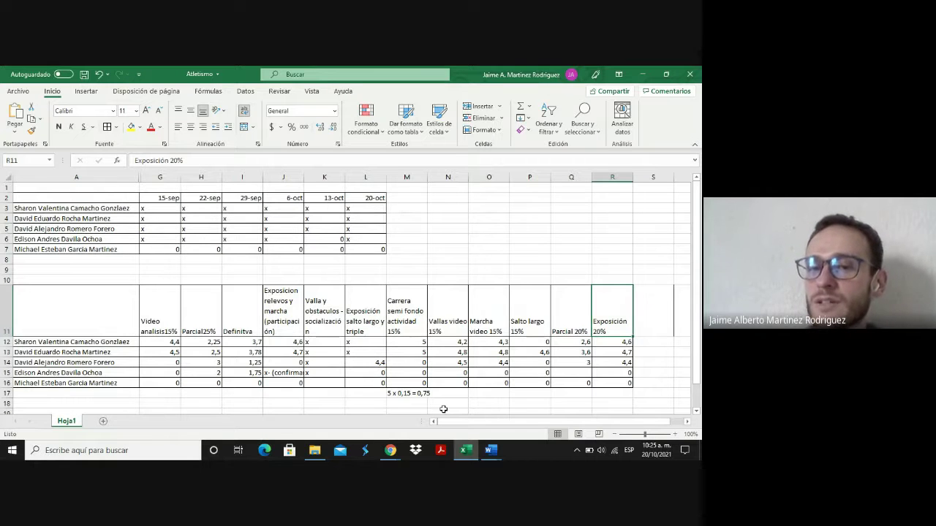
{"action": "key", "text": "Down"}
{"action": "key", "text": "Down"}
{"action": "key", "text": "Down"}
{"action": "key", "text": "Down"}
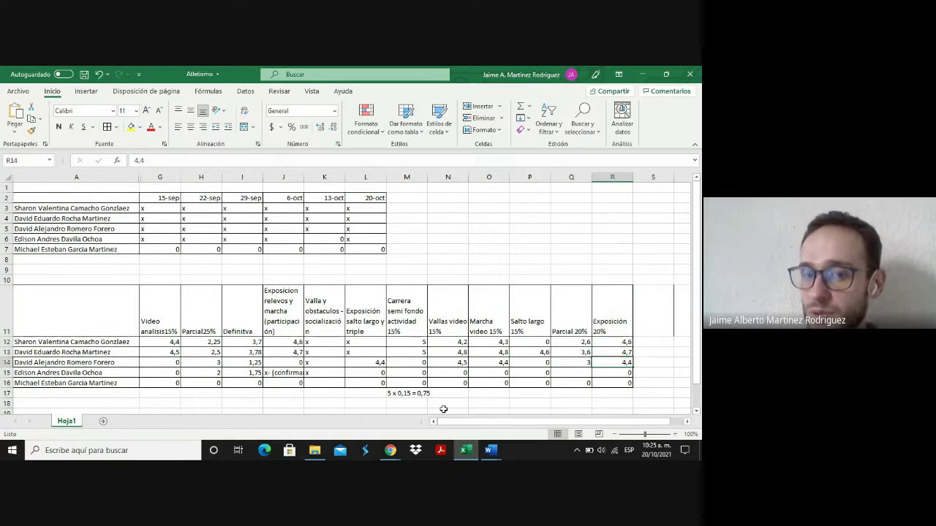
{"action": "key", "text": "Down"}
{"action": "key", "text": "Down"}
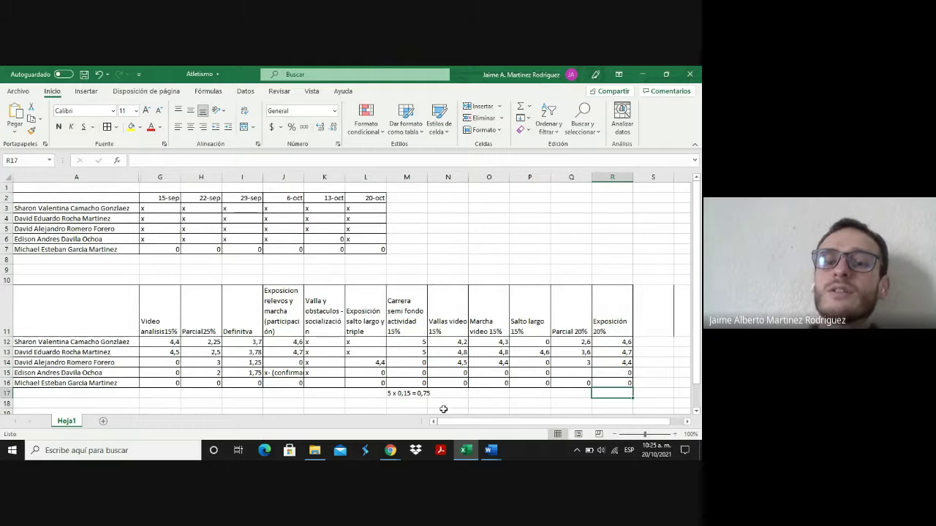
Step: Go back along row 17 from cell R17 to the sample weighting calculation in M17
{"action": "key", "text": "Left"}
{"action": "key", "text": "Left"}
{"action": "key", "text": "Left"}
{"action": "key", "text": "Left"}
{"action": "key", "text": "Left"}
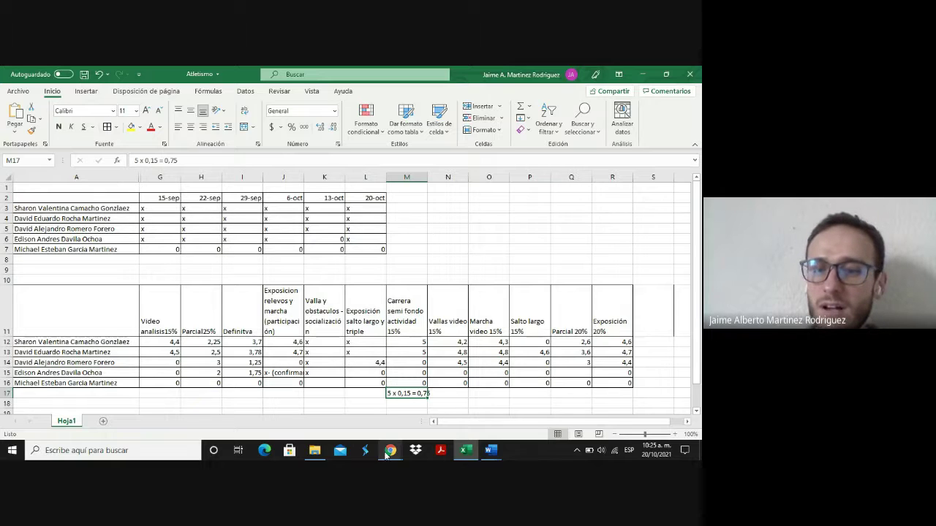
Step: Add the heading "Definitiva" in cell S11, beside the Exposición 20% column
{"action": "left_click", "coordinate": [658, 326]}
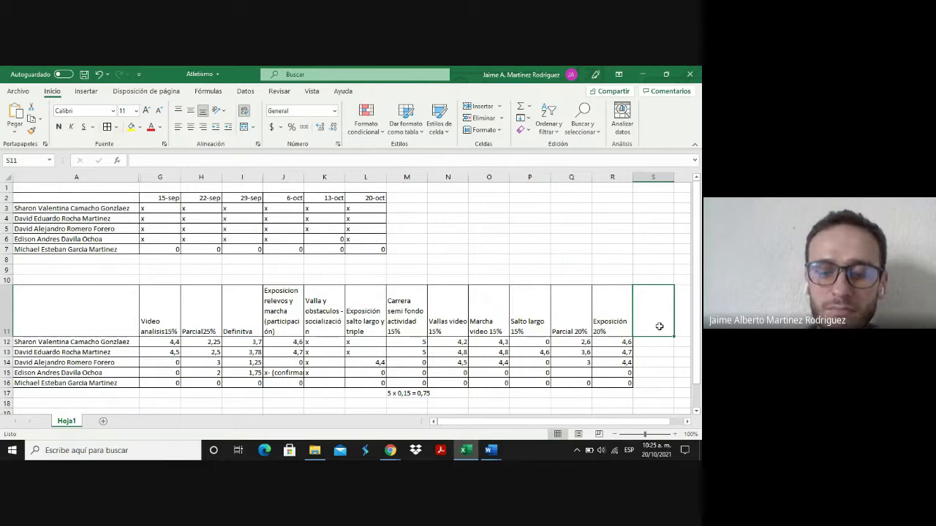
{"action": "type", "text": "Defini"}
{"action": "type", "text": "ta"}
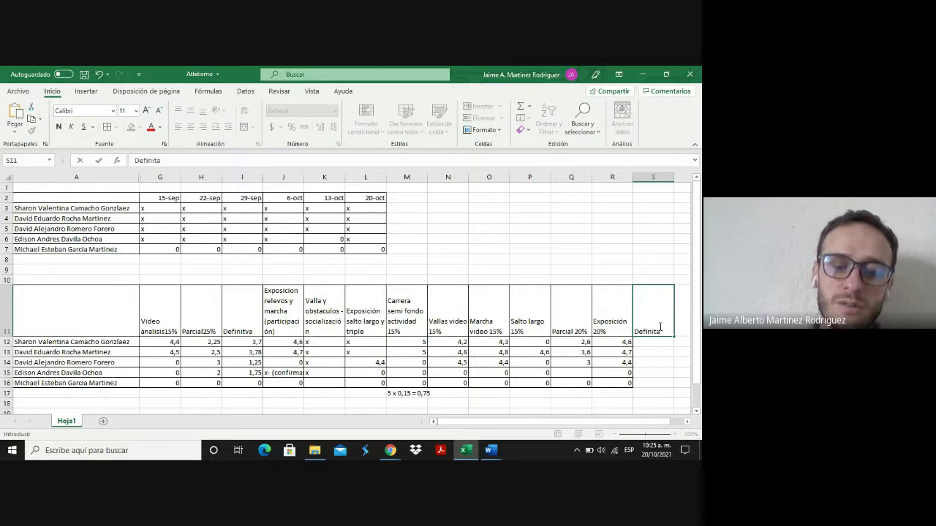
{"action": "key", "text": "BackSpace"}
{"action": "type", "text": "v"}
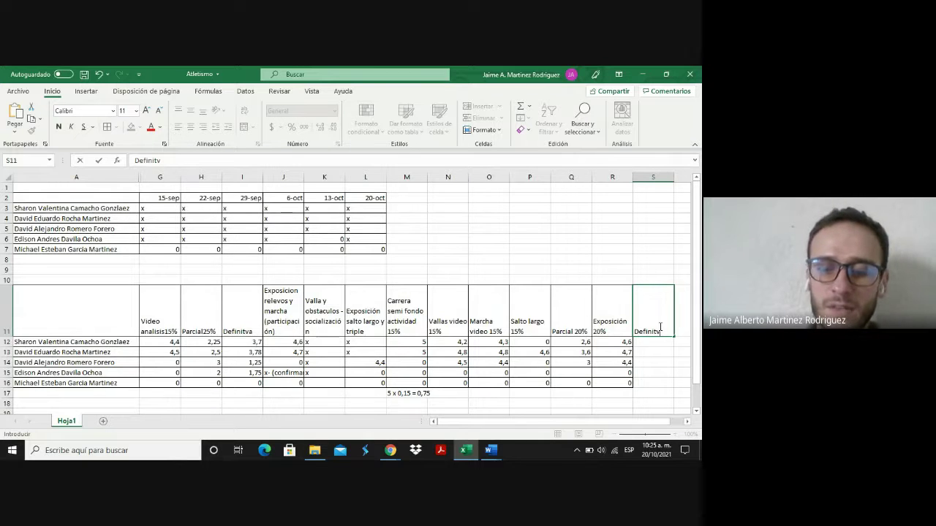
{"action": "key", "text": "BackSpace"}
{"action": "type", "text": "iva"}
{"action": "key", "text": "Return"}
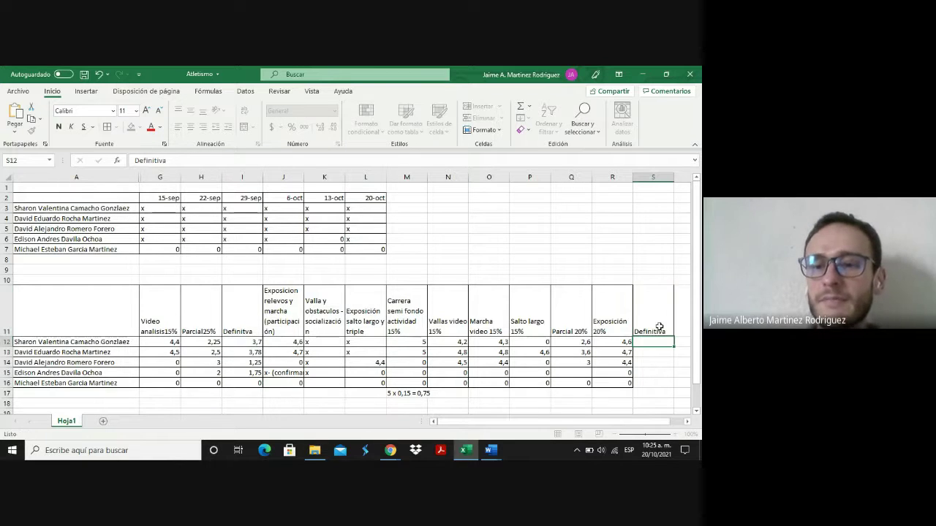
Step: Highlight the Definitiva column from S11 to S16 and go to the first student's cell, S12
{"action": "left_click", "coordinate": [658, 327]}
{"action": "key", "text": "shift+Down"}
{"action": "key", "text": "shift+Down"}
{"action": "key", "text": "shift+Down"}
{"action": "key", "text": "shift+Down"}
{"action": "key", "text": "shift+Down"}
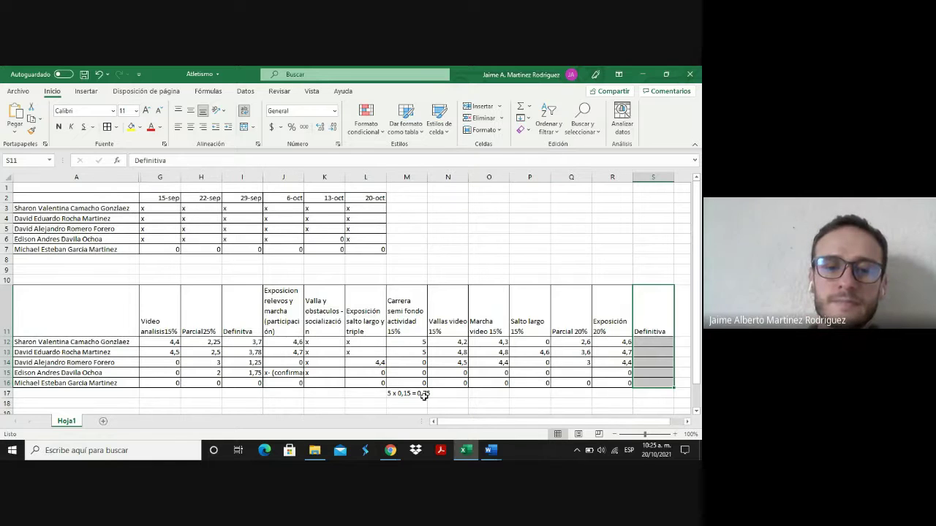
{"action": "left_click", "coordinate": [663, 328]}
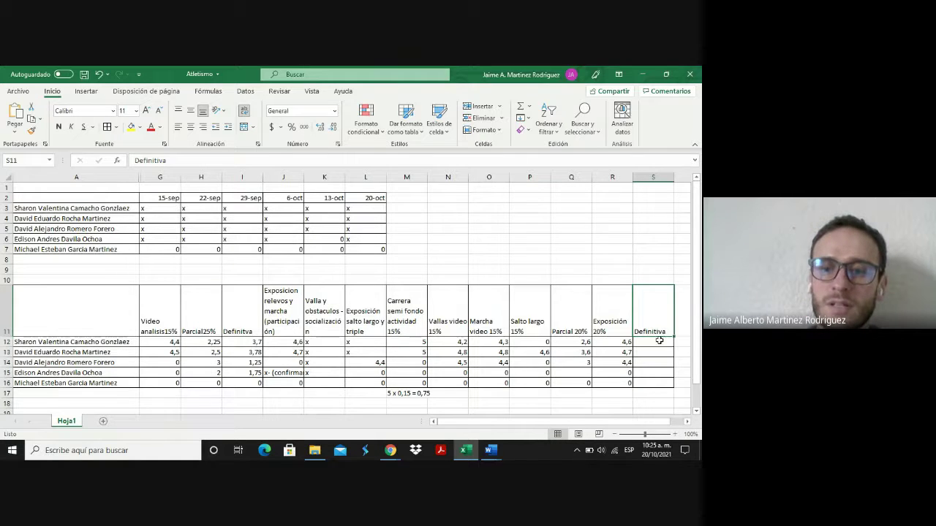
{"action": "left_click", "coordinate": [659, 340]}
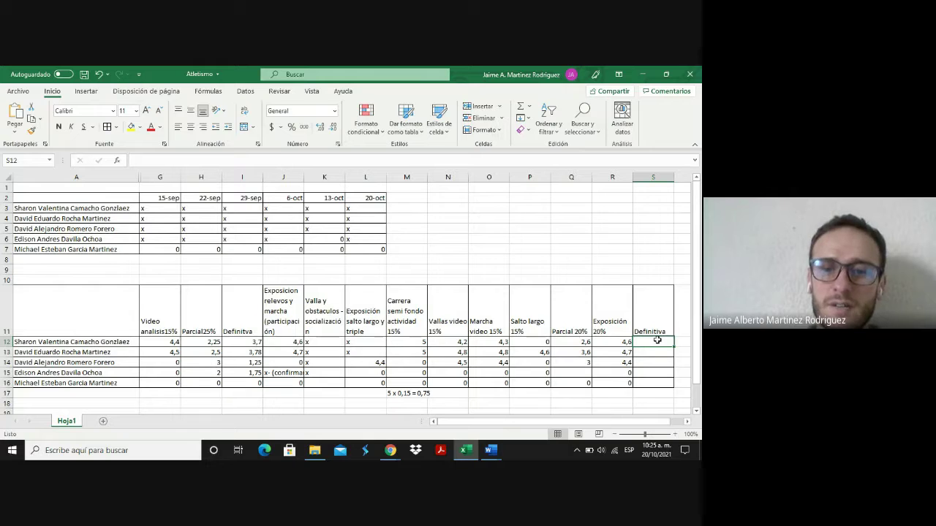
Step: Review the first student's weighted grades in row 12, from Vallas video 15% to Exposición 20%
{"action": "left_click", "coordinate": [449, 342]}
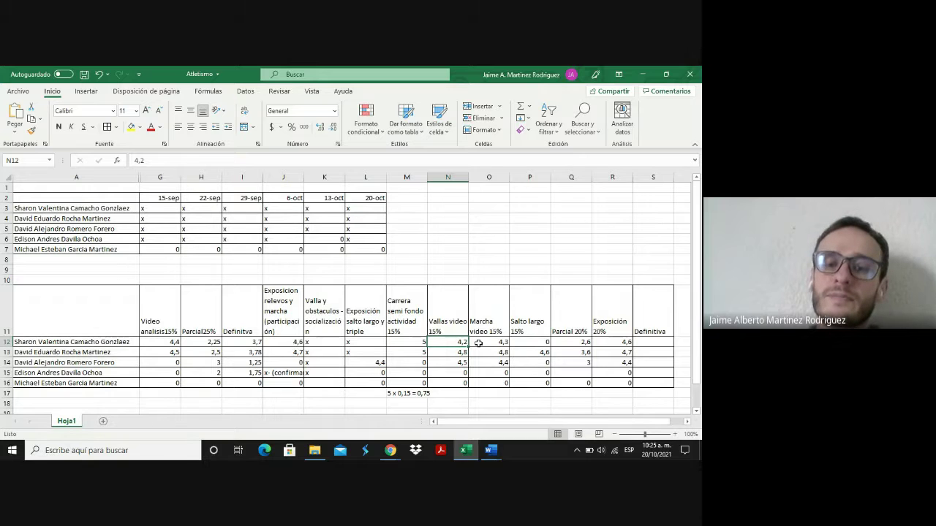
{"action": "left_click", "coordinate": [478, 343]}
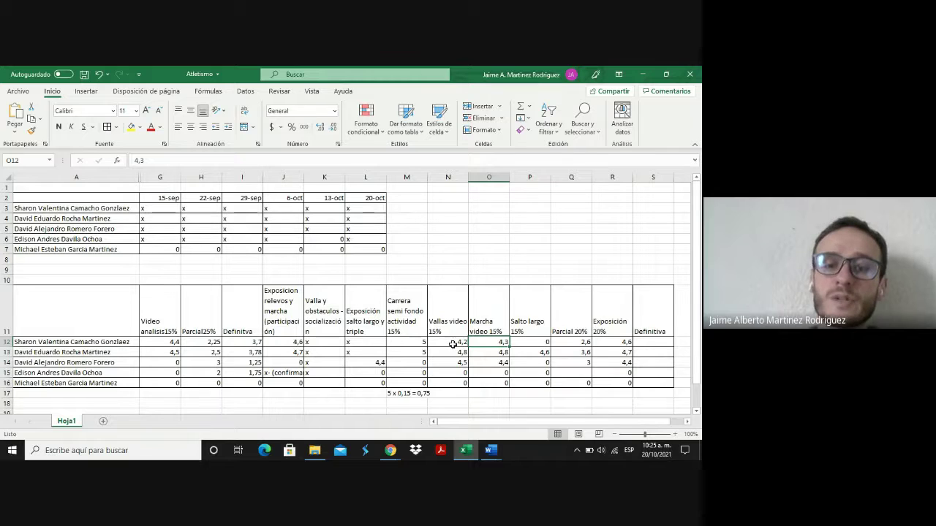
{"action": "left_click", "coordinate": [453, 343]}
{"action": "left_click", "coordinate": [490, 342]}
{"action": "left_click", "coordinate": [519, 341]}
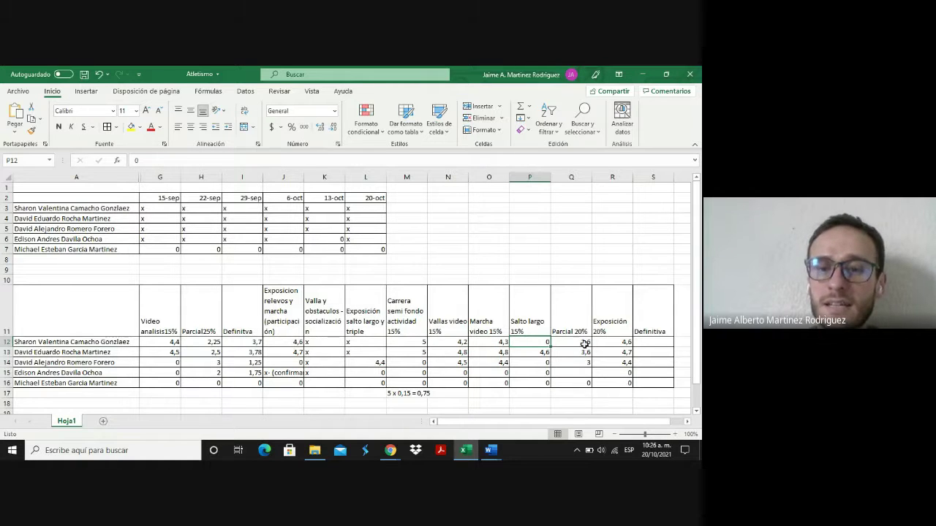
{"action": "left_click", "coordinate": [609, 336]}
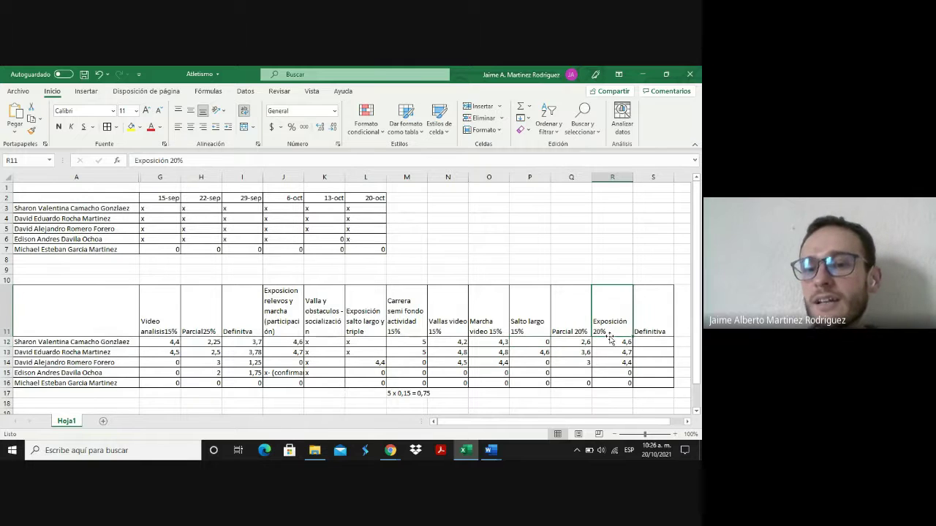
{"action": "left_click", "coordinate": [626, 341]}
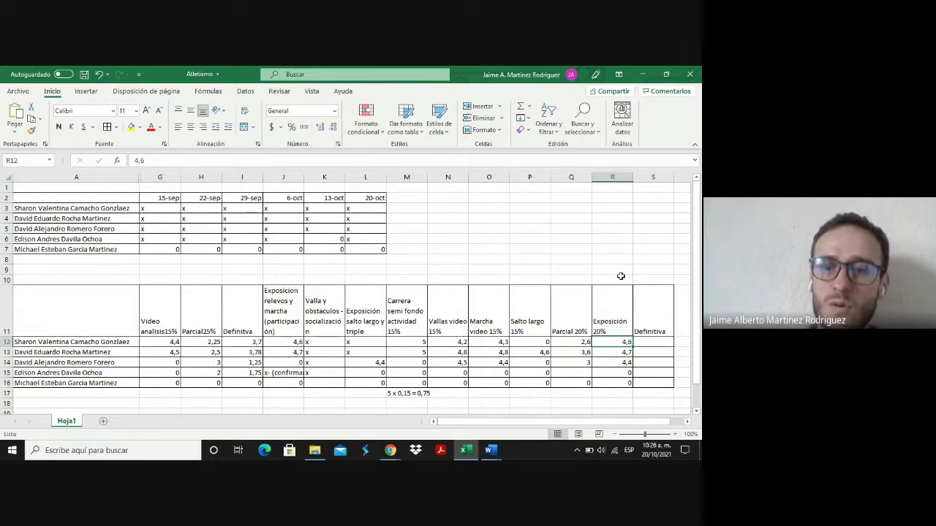
Step: Look through the remaining Exposición 20% grades down to cell R16 and save the workbook
{"action": "key", "text": "Down"}
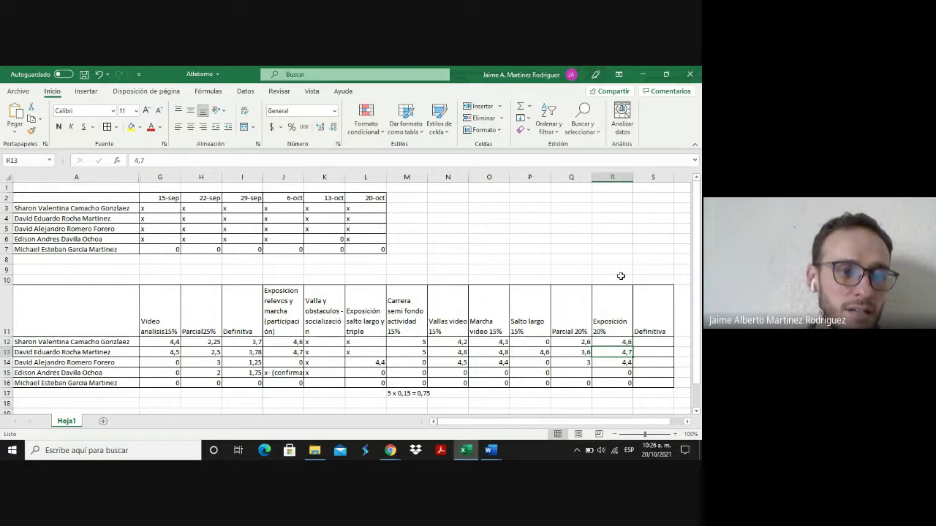
{"action": "key", "text": "Down"}
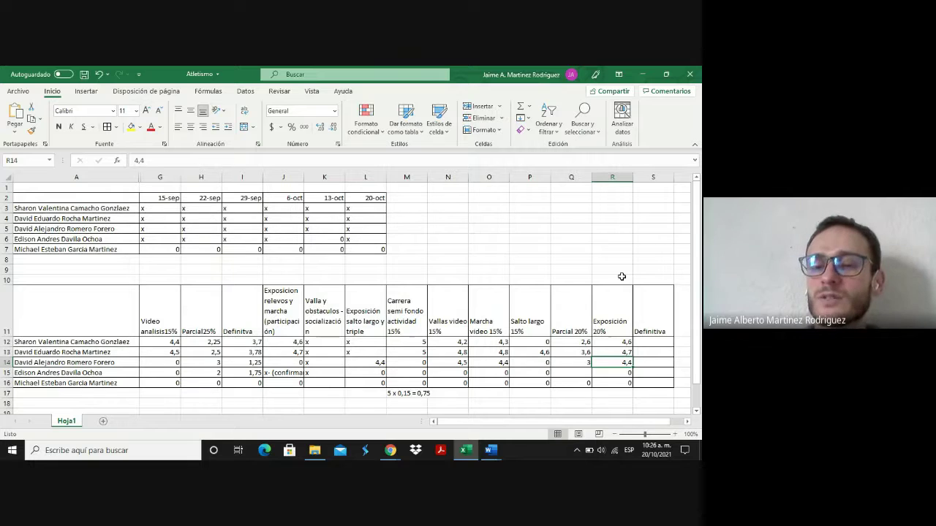
{"action": "key", "text": "Down"}
{"action": "key", "text": "Down"}
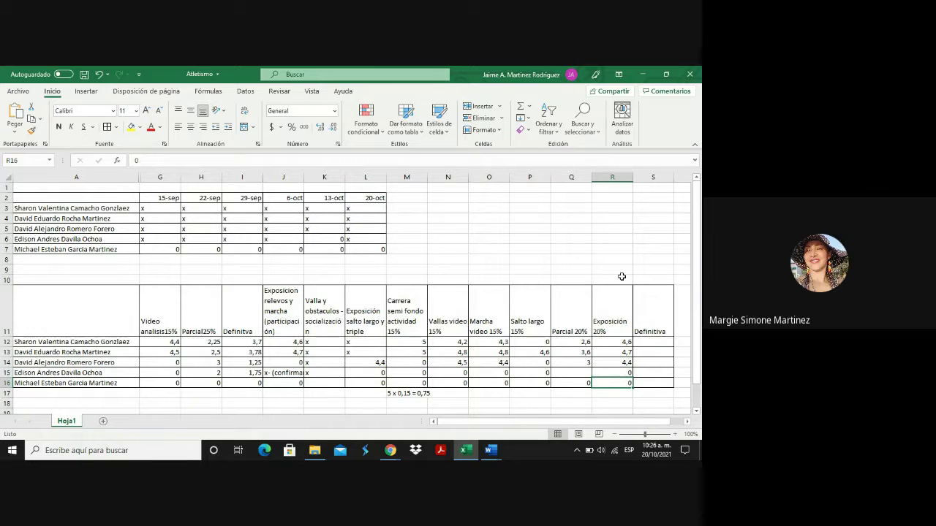
{"action": "key", "text": "ctrl+s"}
Step: Select the weighted grade block M11 to S16, from Carrera semi fondo actividad 15% through Definitiva
{"action": "left_click", "coordinate": [414, 318]}
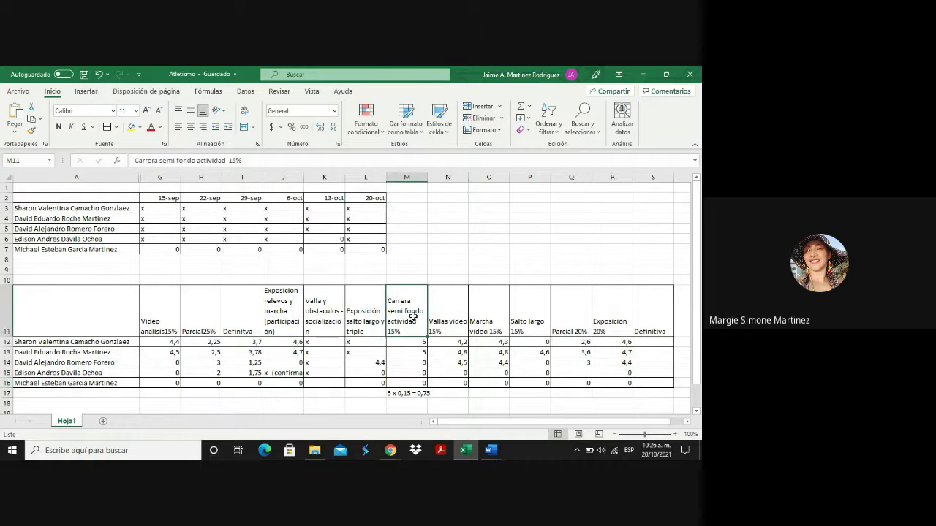
{"action": "key", "text": "shift+Down"}
{"action": "key", "text": "shift+Down"}
{"action": "key", "text": "shift+Down"}
{"action": "key", "text": "shift+Down"}
{"action": "key", "text": "shift+Down"}
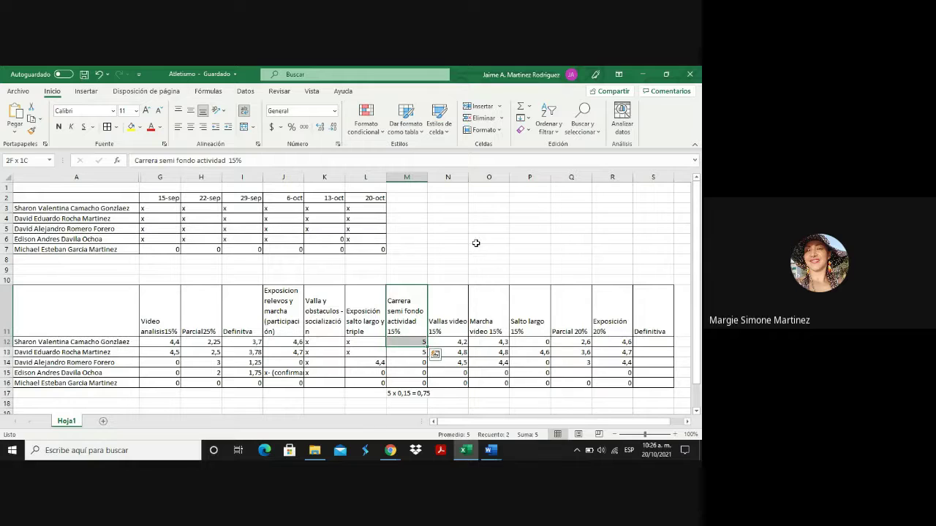
{"action": "key", "text": "shift+Right"}
{"action": "key", "text": "shift+Right"}
{"action": "key", "text": "shift+Right"}
{"action": "key", "text": "shift+Right"}
{"action": "key", "text": "shift+Right"}
{"action": "key", "text": "shift+Right"}
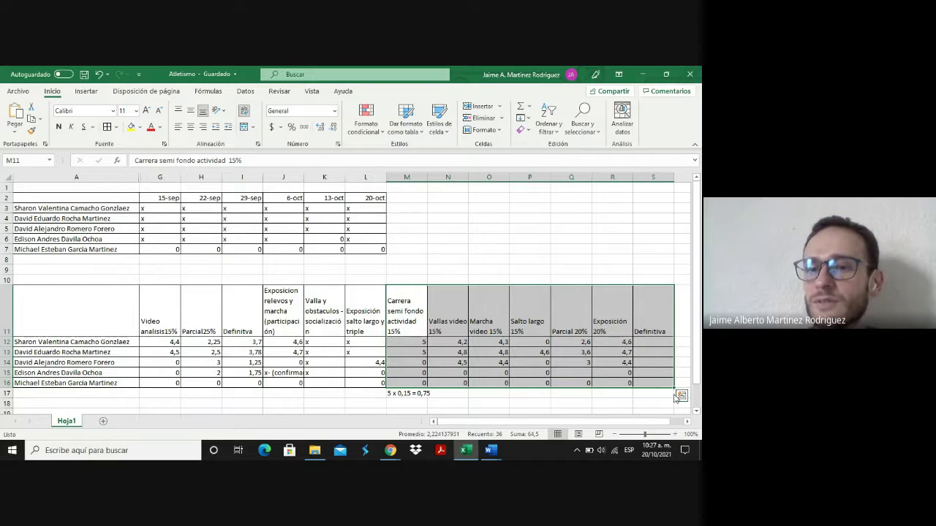
Step: Switch to the Atletismo Google Meet call, check the chat messages, and return to the Excel grade sheet
{"action": "mouse_move", "coordinate": [390, 451]}
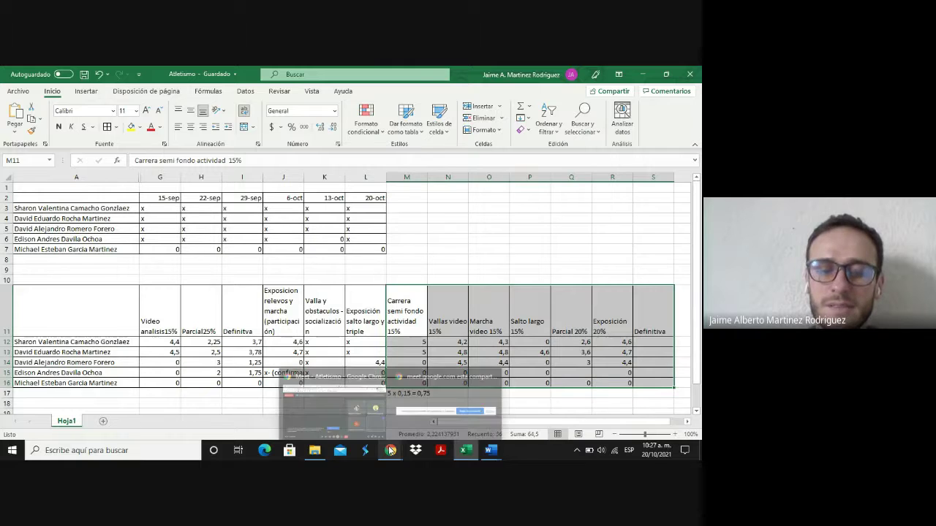
{"action": "left_click", "coordinate": [380, 418]}
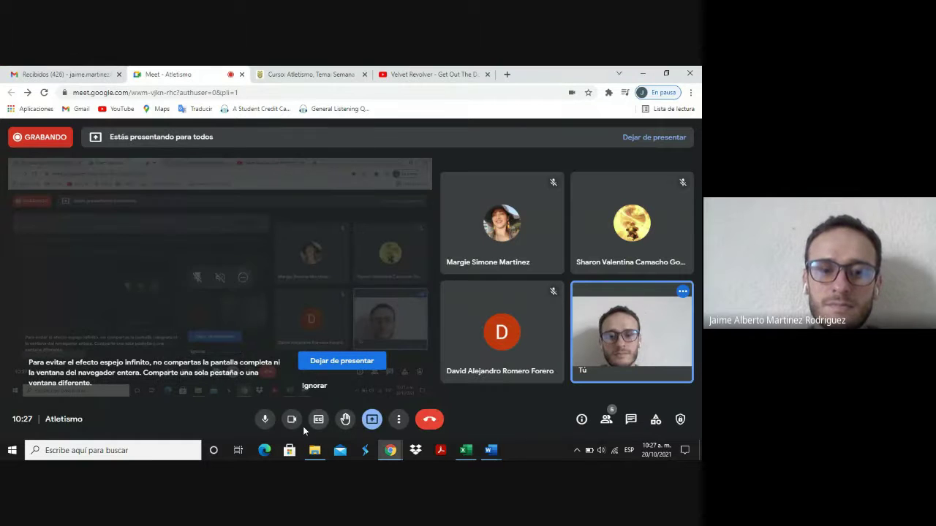
{"action": "left_click", "coordinate": [465, 451]}
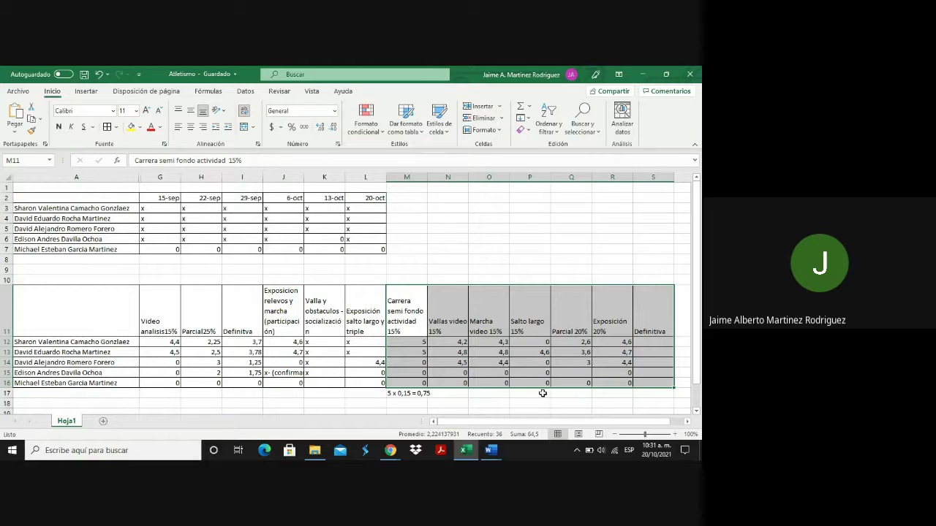
{"action": "left_click", "coordinate": [391, 452]}
{"action": "left_click", "coordinate": [375, 430]}
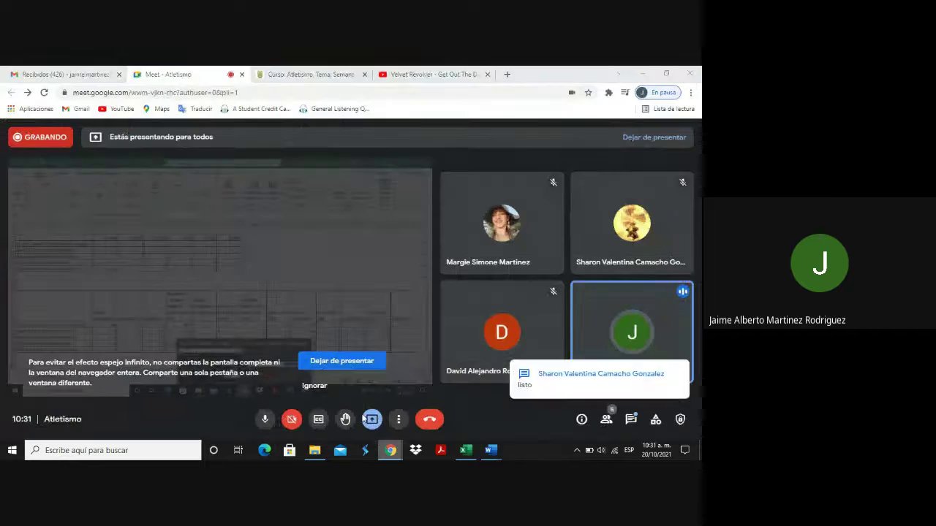
{"action": "left_click", "coordinate": [629, 424]}
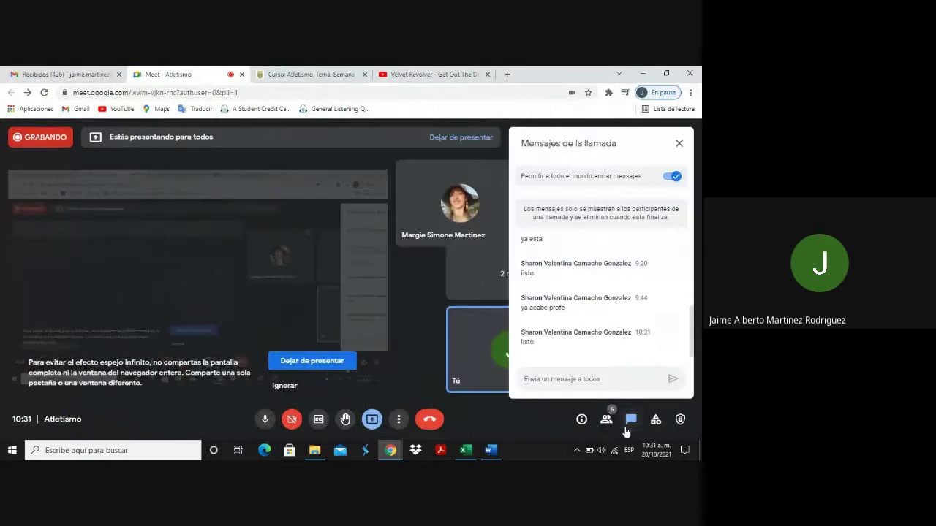
{"action": "left_click", "coordinate": [628, 420]}
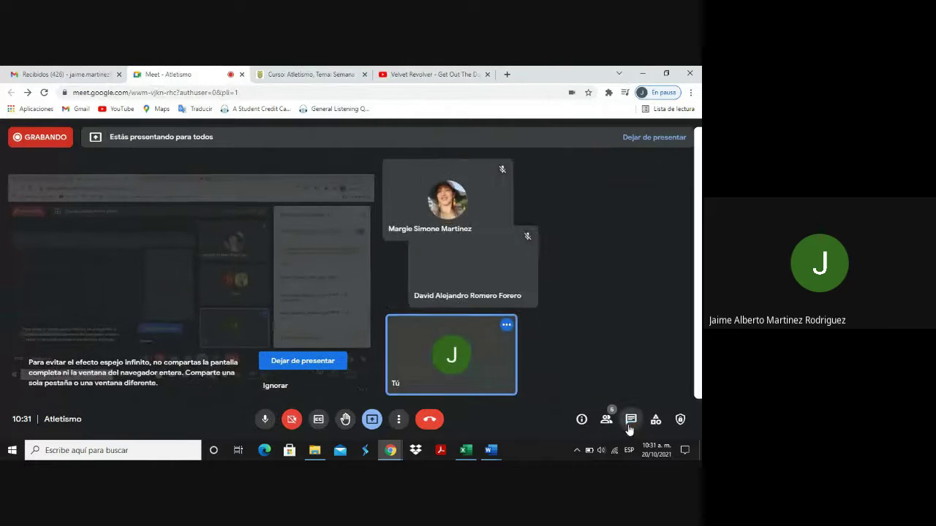
{"action": "left_click", "coordinate": [468, 452]}
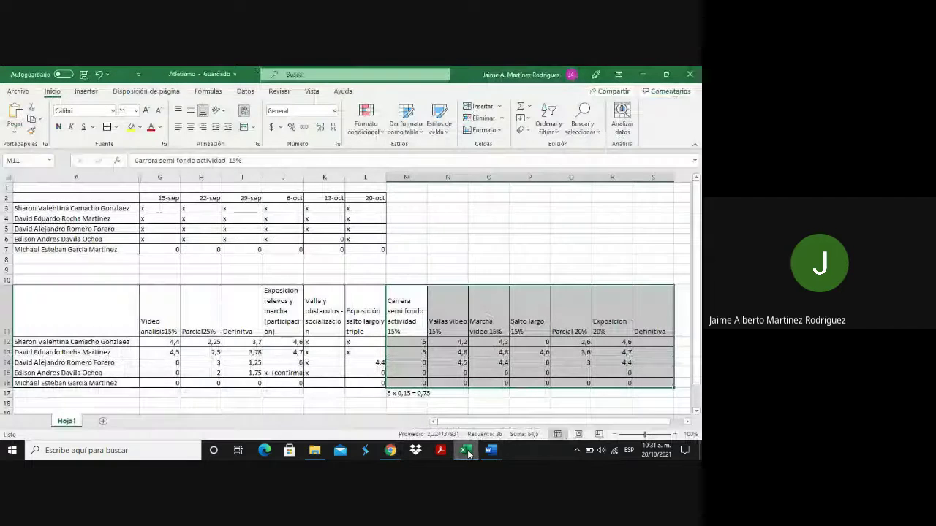
Step: Enter the Definitiva grades 3,4 and 4,5 for the first two students in cells S12 and S13
{"action": "left_click", "coordinate": [647, 342]}
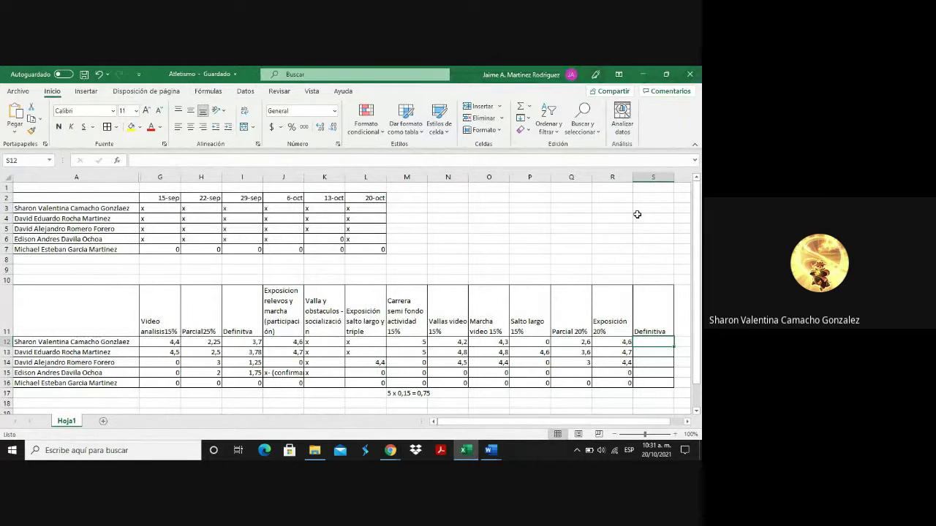
{"action": "type", "text": "3,4"}
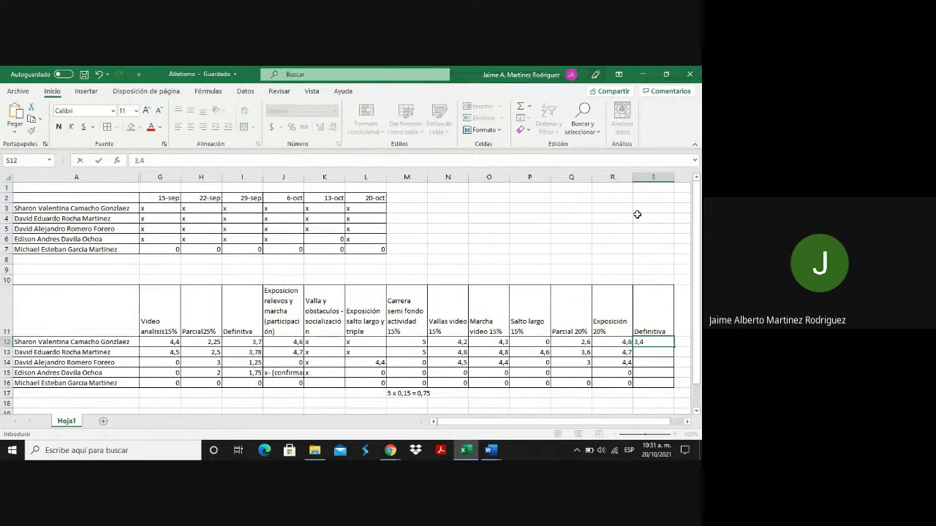
{"action": "key", "text": "Return"}
{"action": "key", "text": "Up"}
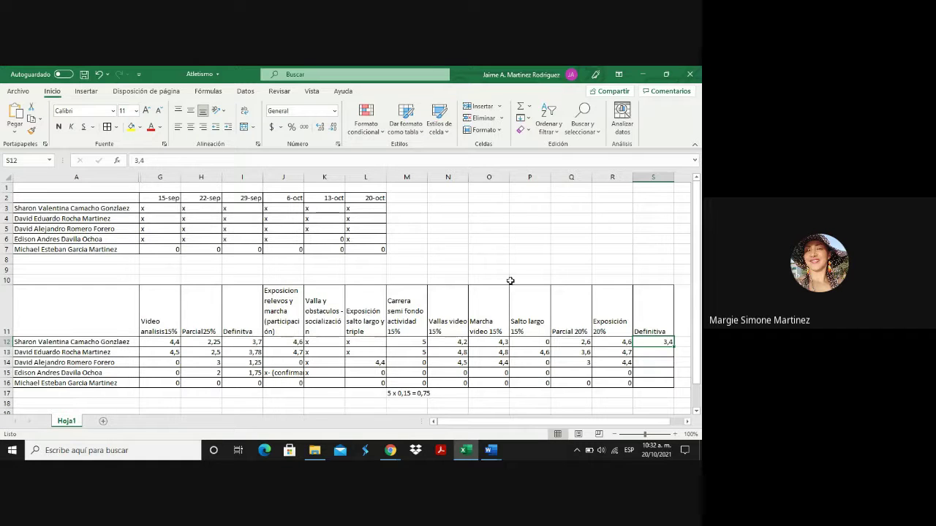
{"action": "left_click", "coordinate": [657, 351]}
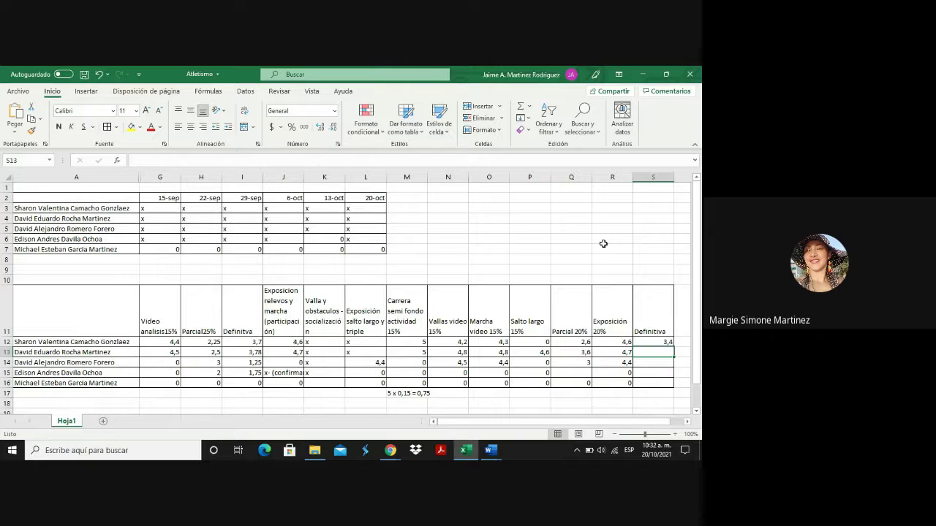
{"action": "type", "text": "4,5"}
{"action": "key", "text": "Return"}
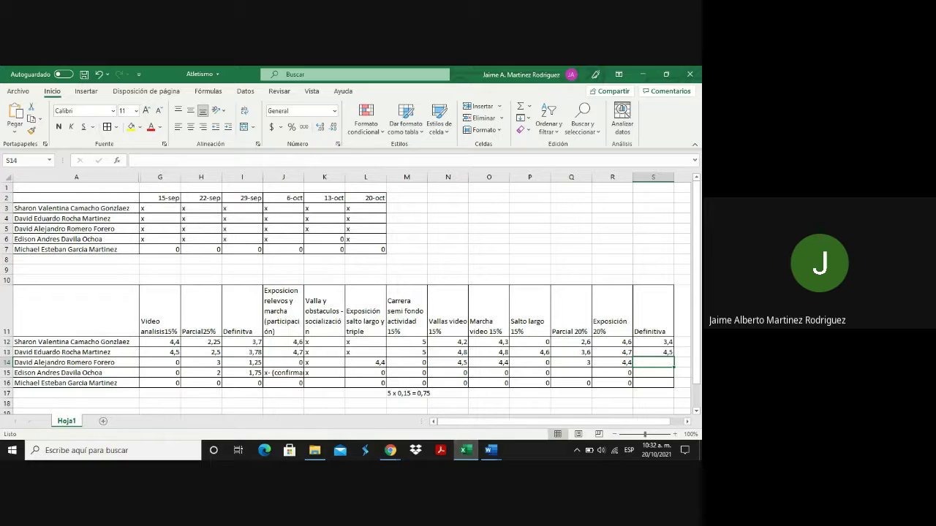
Step: Check the Google Meet call, then return to Excel and inspect the third student's Carrera semi fondo grade in M14
{"action": "mouse_move", "coordinate": [391, 447]}
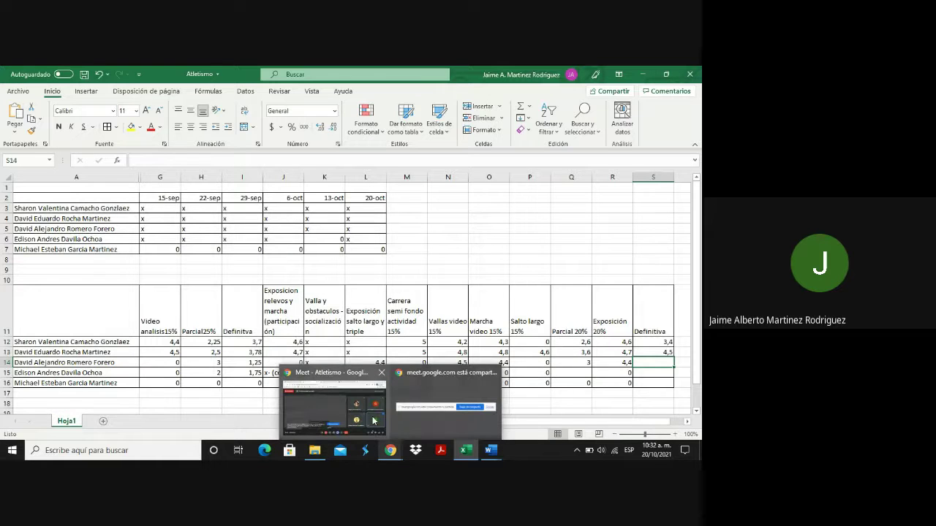
{"action": "left_click", "coordinate": [374, 423]}
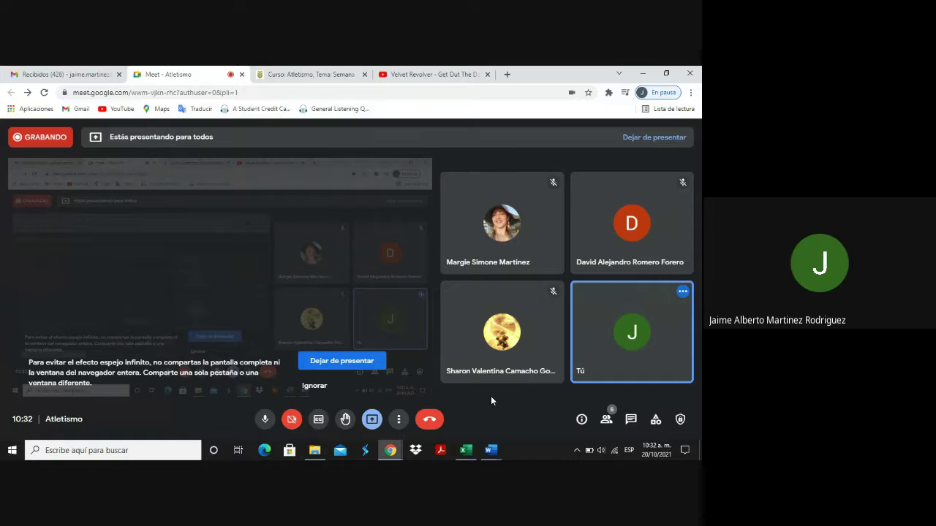
{"action": "left_click", "coordinate": [465, 450]}
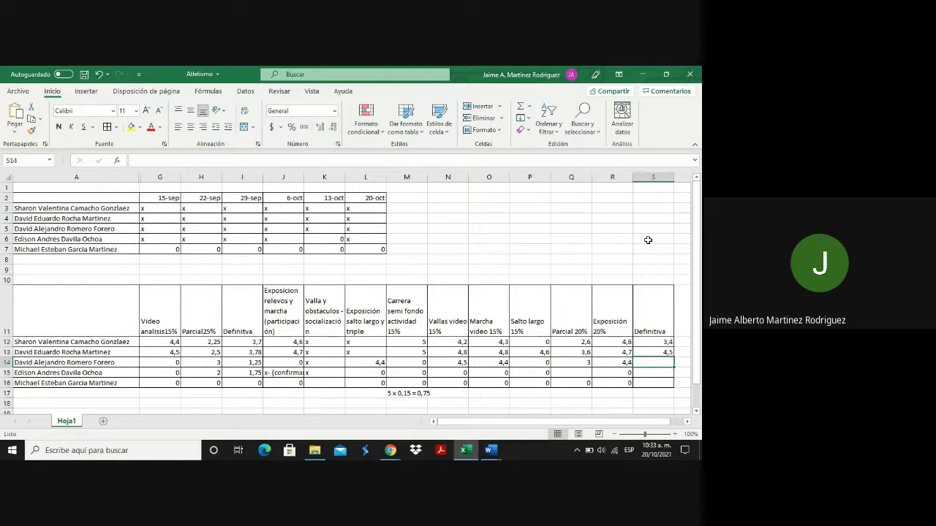
{"action": "left_click", "coordinate": [422, 364]}
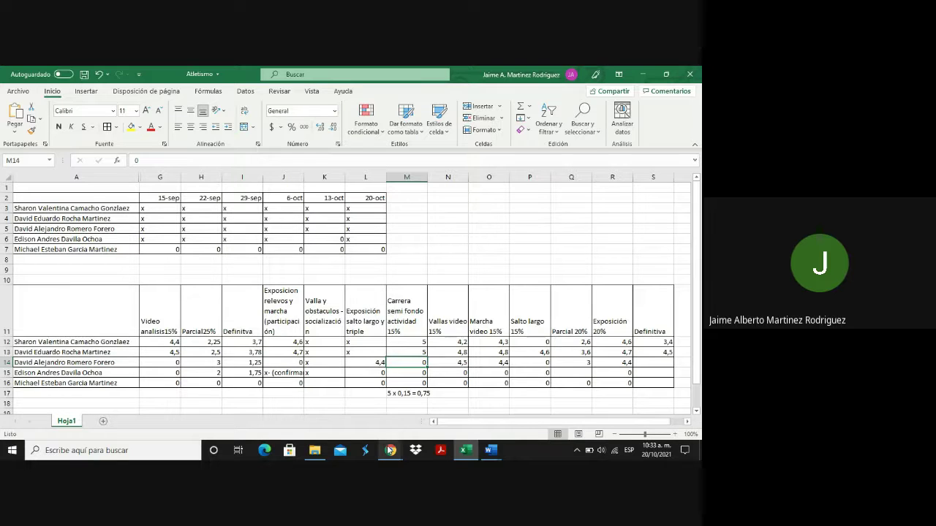
Step: Switch to the Google Meet call, read the latest chat message, close the chat, and stop presenting the screen
{"action": "mouse_move", "coordinate": [394, 456]}
{"action": "left_click", "coordinate": [333, 409]}
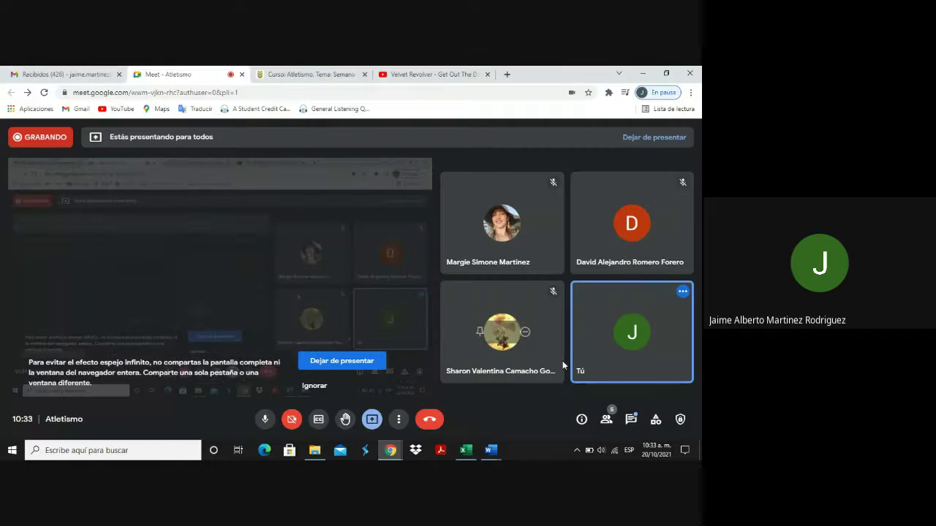
{"action": "left_click", "coordinate": [628, 419]}
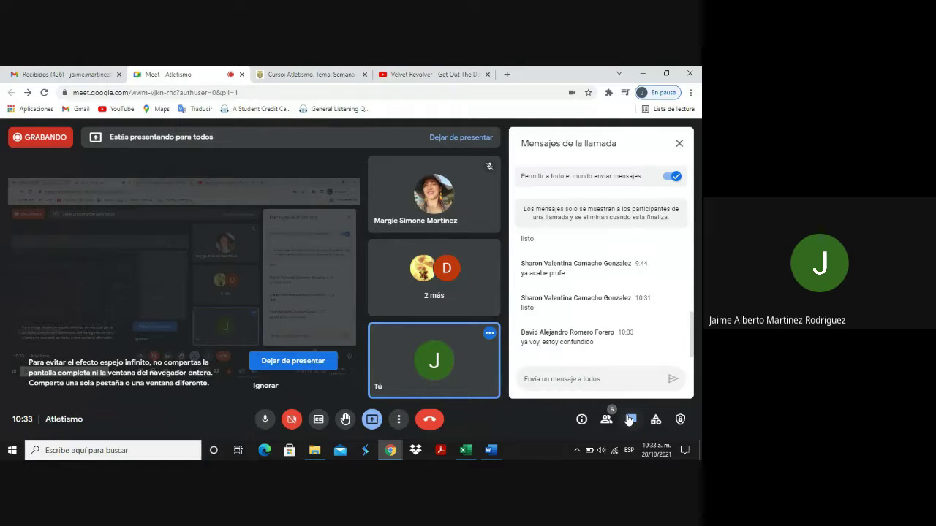
{"action": "left_click", "coordinate": [679, 144]}
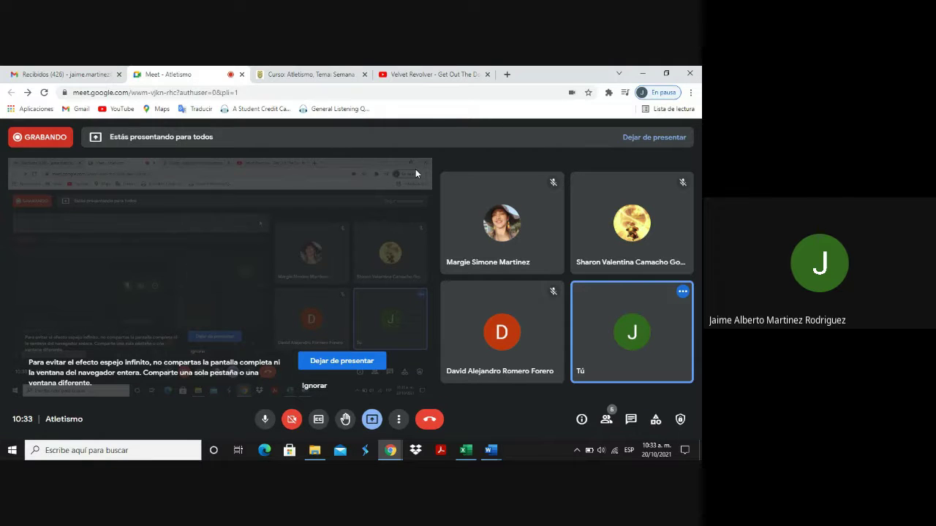
{"action": "left_click", "coordinate": [352, 361]}
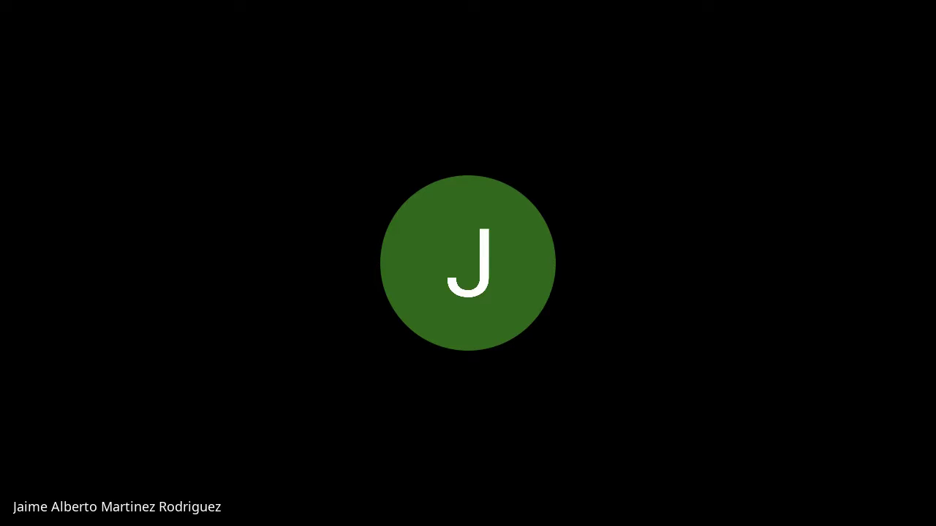